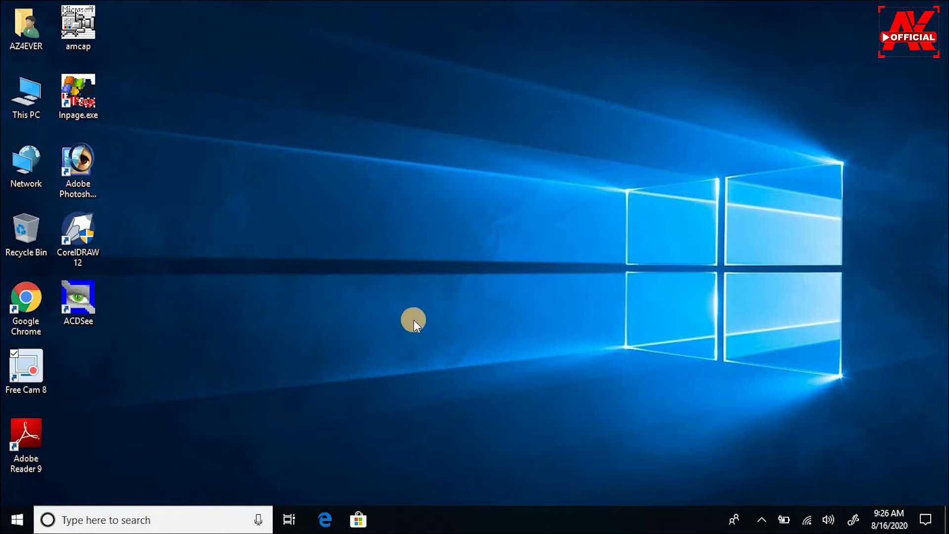
- Launch Microsoft Office Word 2007 from the Microsoft Office program folder and maximize its window
click(17, 519)
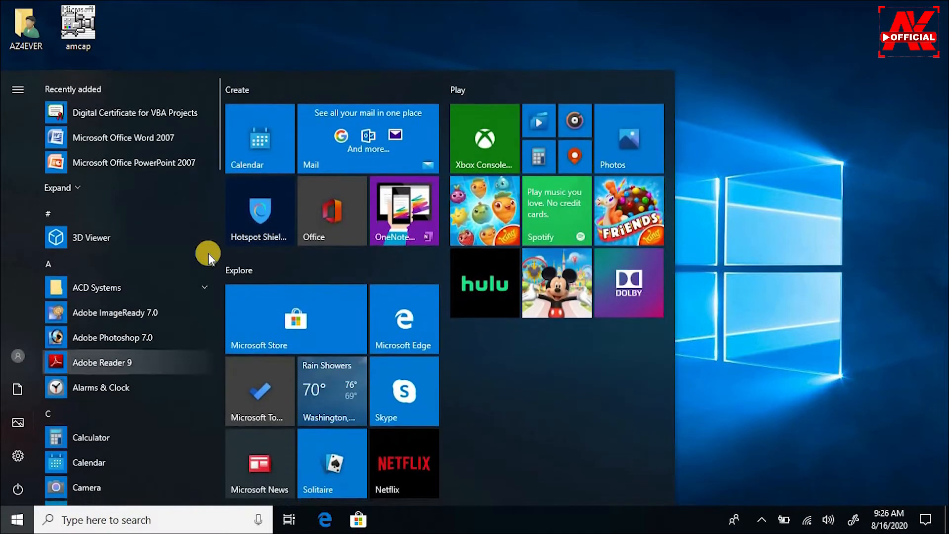
drag(221, 156, 231, 308)
click(204, 260)
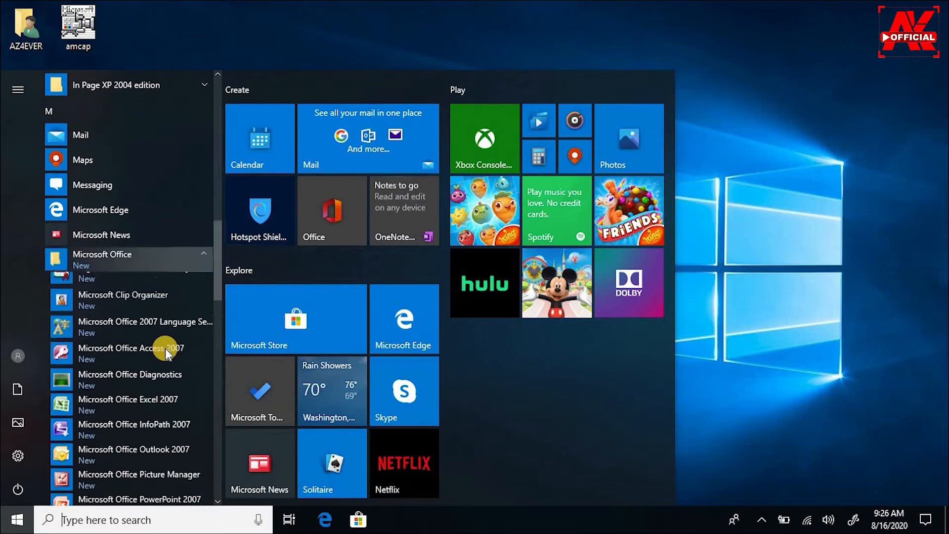
drag(218, 299, 168, 322)
click(164, 331)
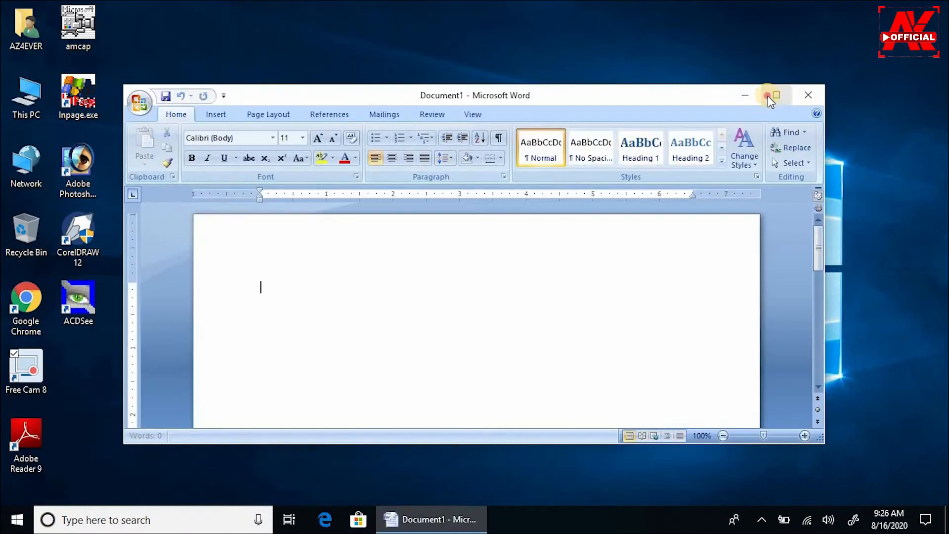
click(770, 96)
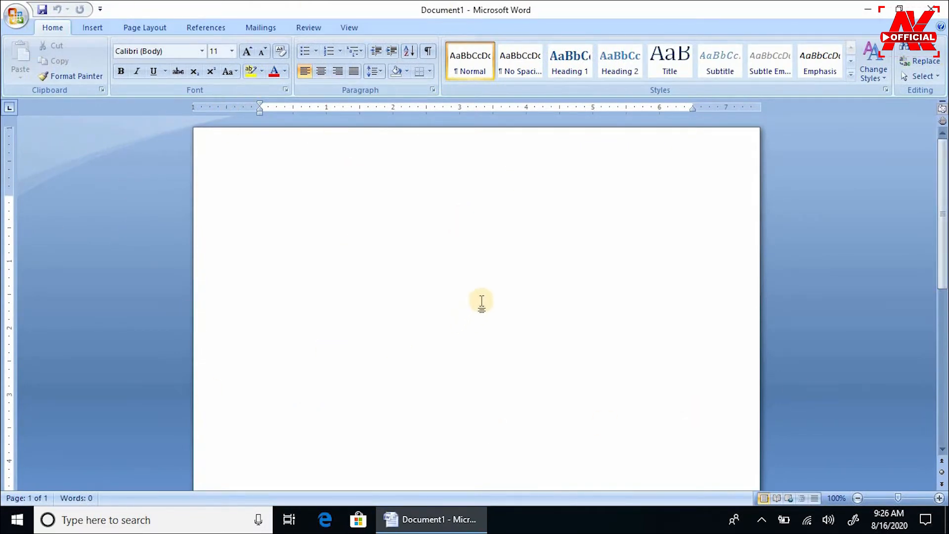
click(16, 18)
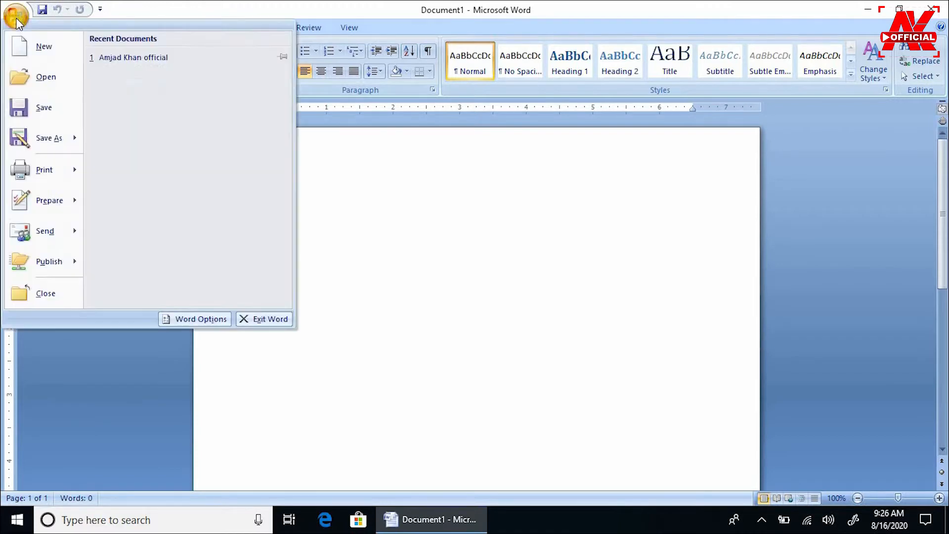
click(48, 81)
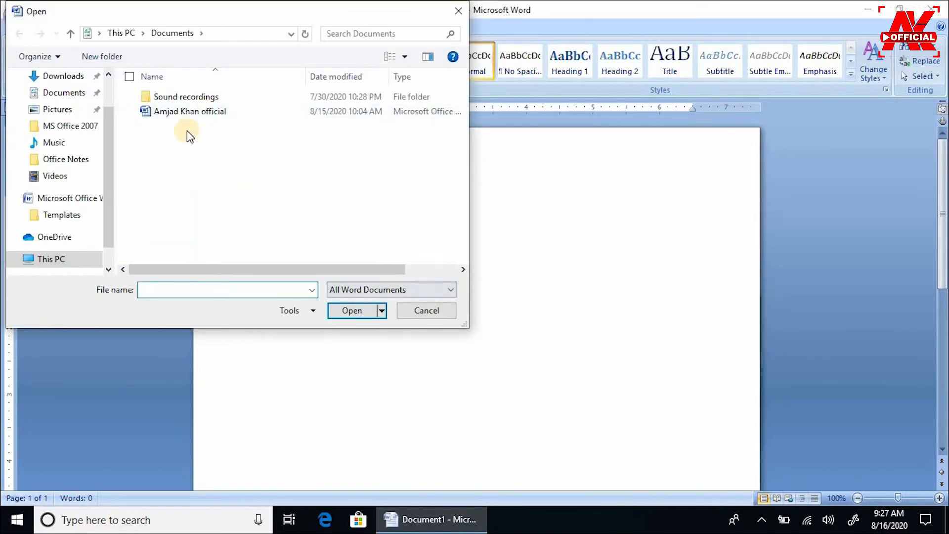
click(426, 310)
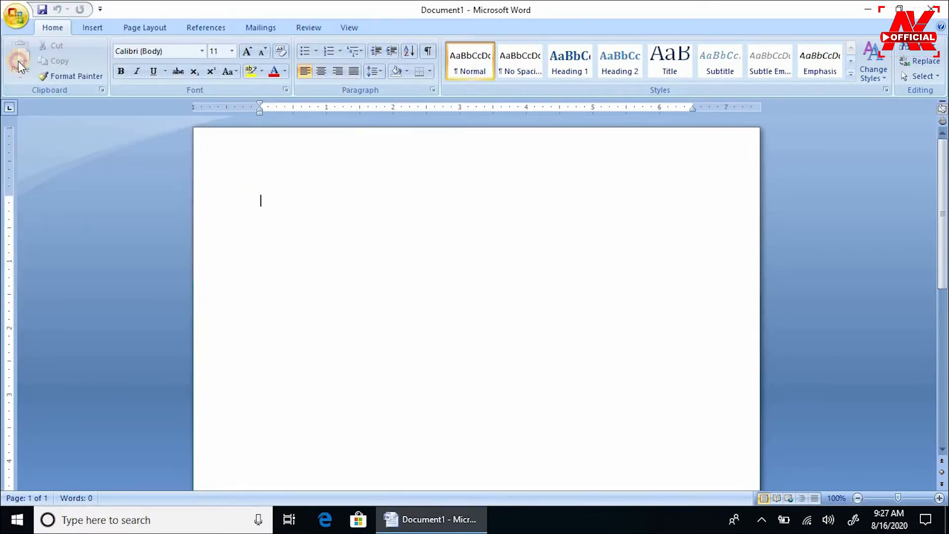
- Open the existing Word document stored in the Documents folder and maximize its window
click(11, 11)
click(42, 74)
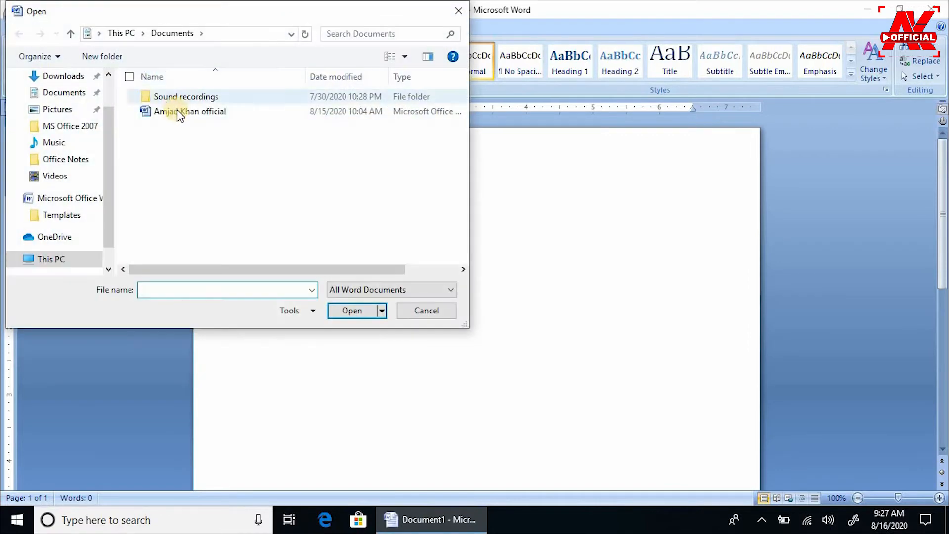
click(193, 111)
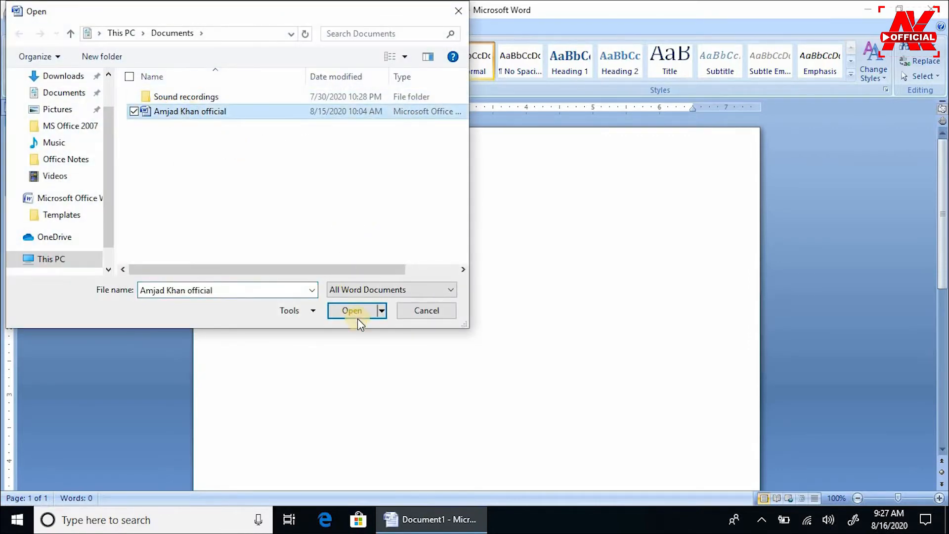
click(357, 313)
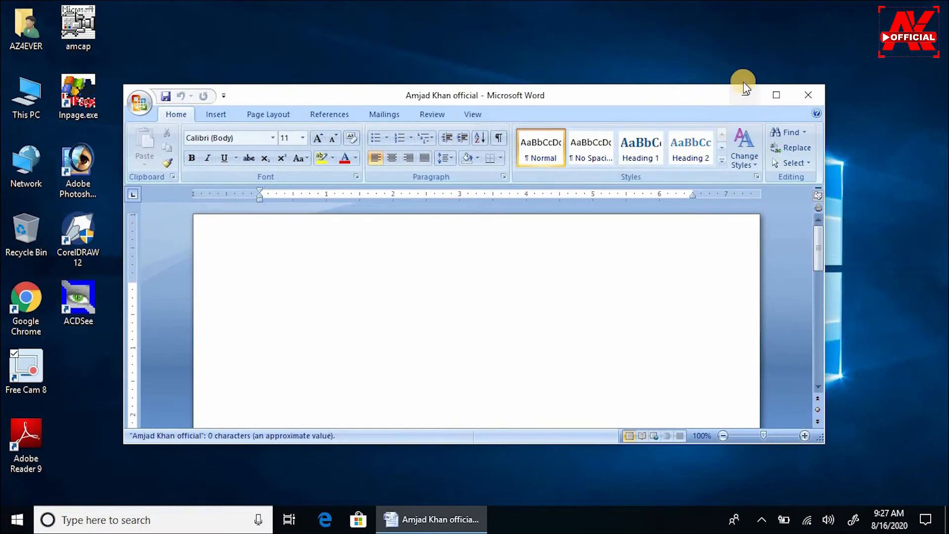
click(776, 95)
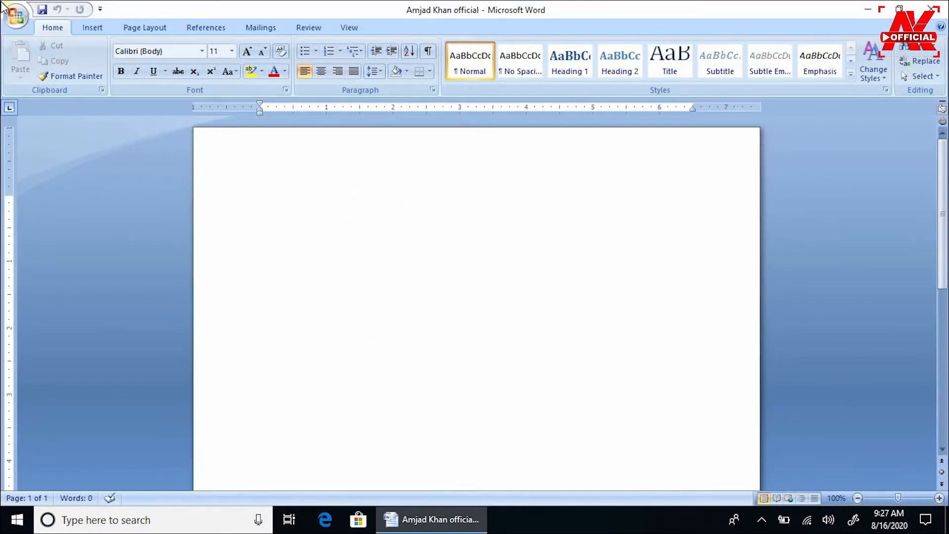
- Save the opened document under its existing name
click(15, 17)
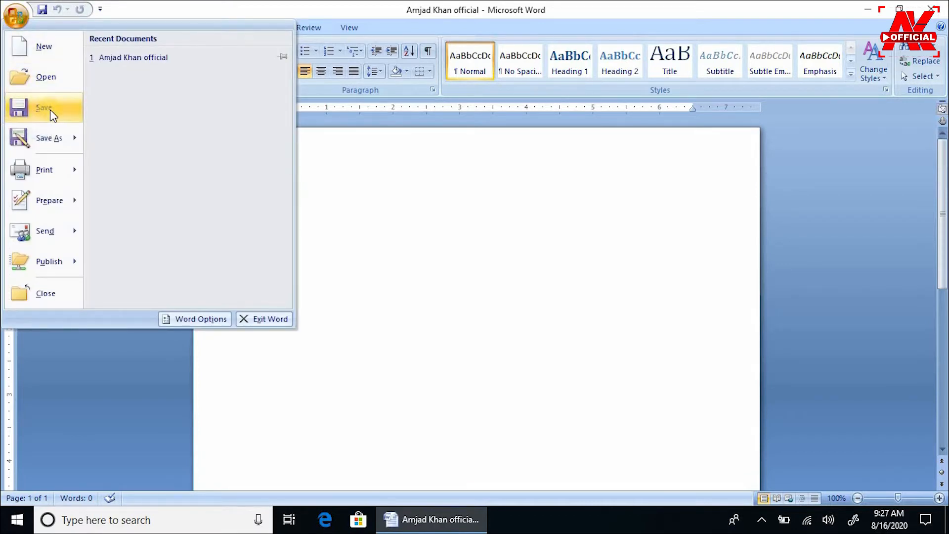
click(335, 204)
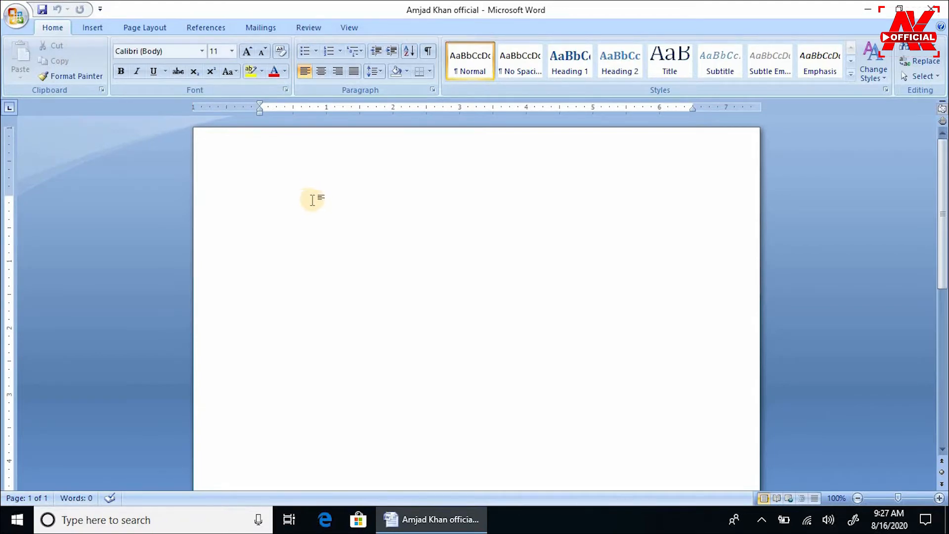
click(19, 9)
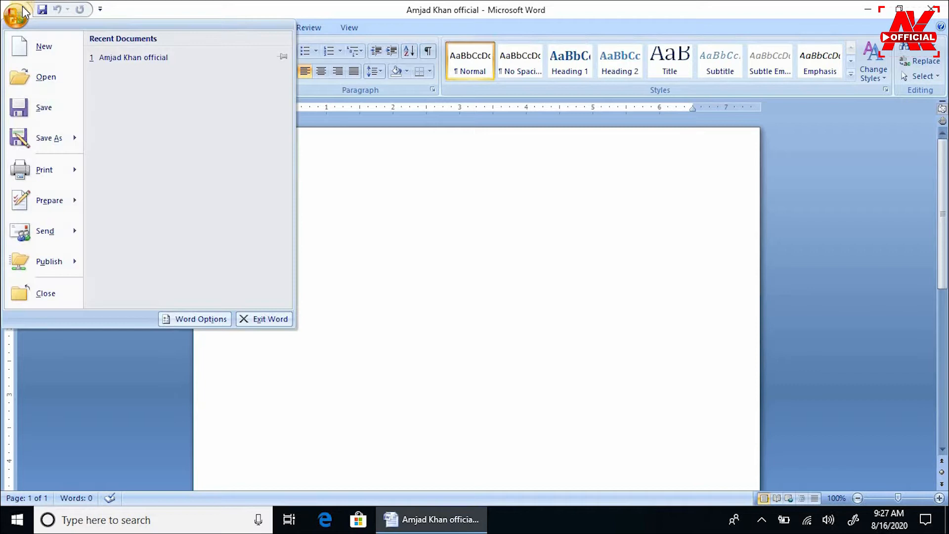
click(44, 107)
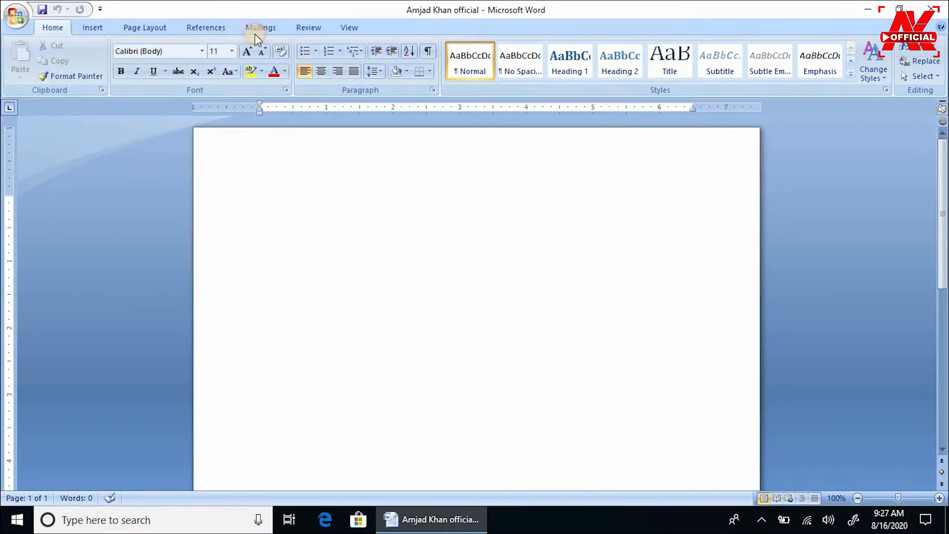
- Create a new blank document and maximize its window
click(20, 9)
click(42, 45)
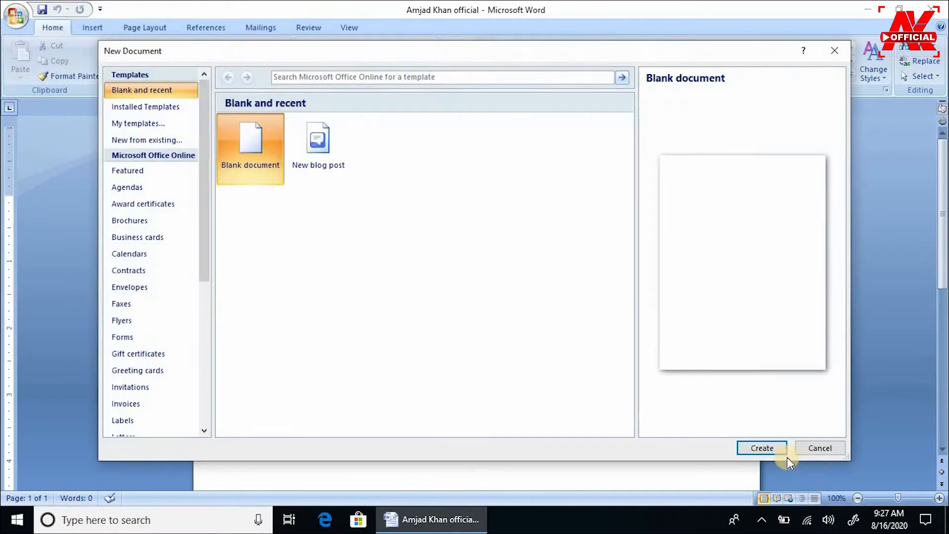
click(751, 440)
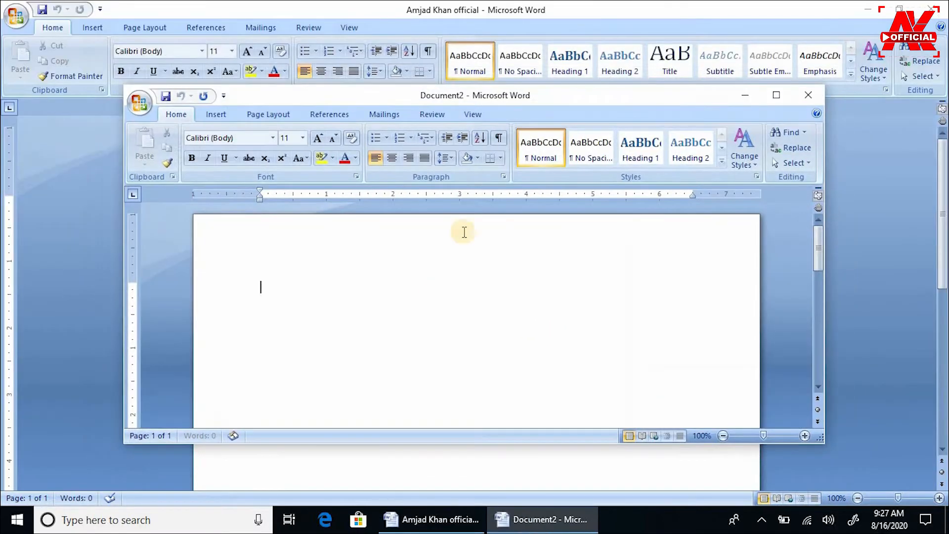
click(775, 95)
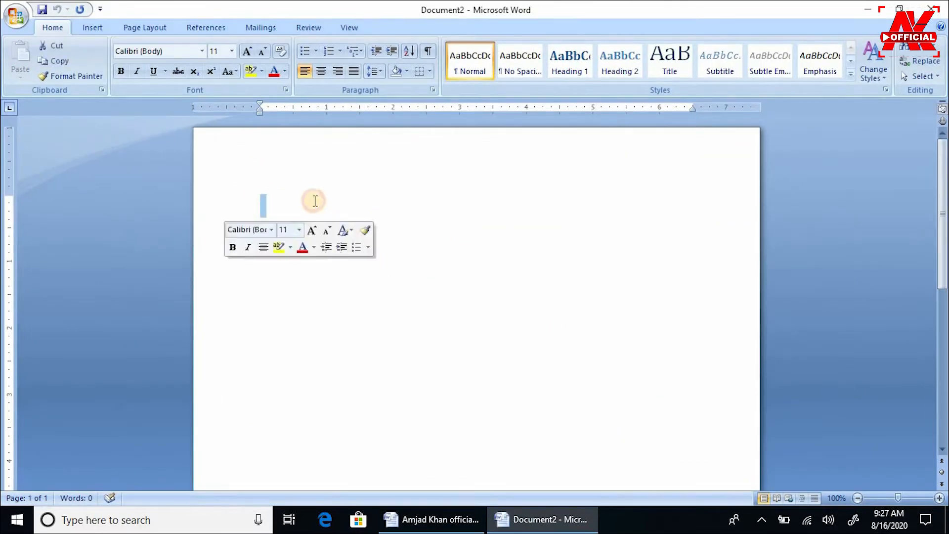
click(373, 169)
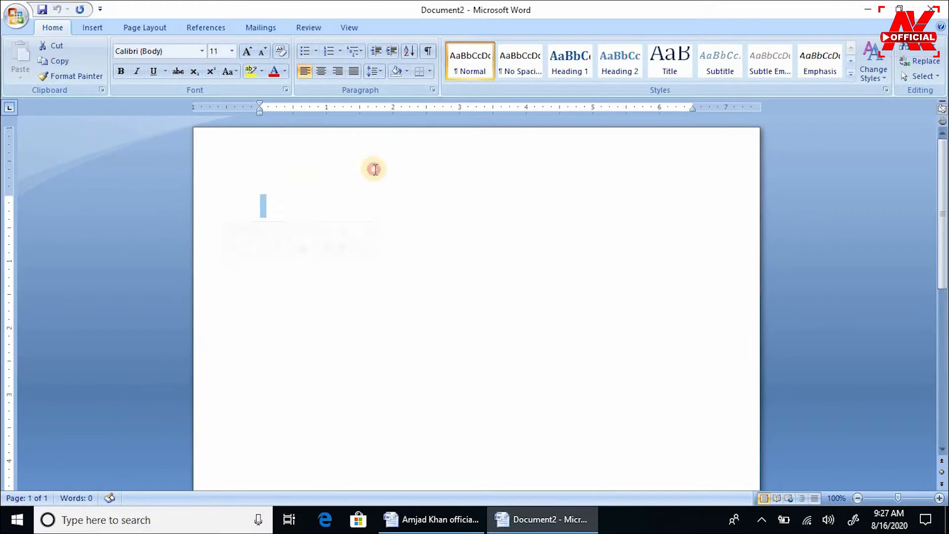
- Save the new blank document to the Desktop as a Word Document named "Office Button"
click(14, 19)
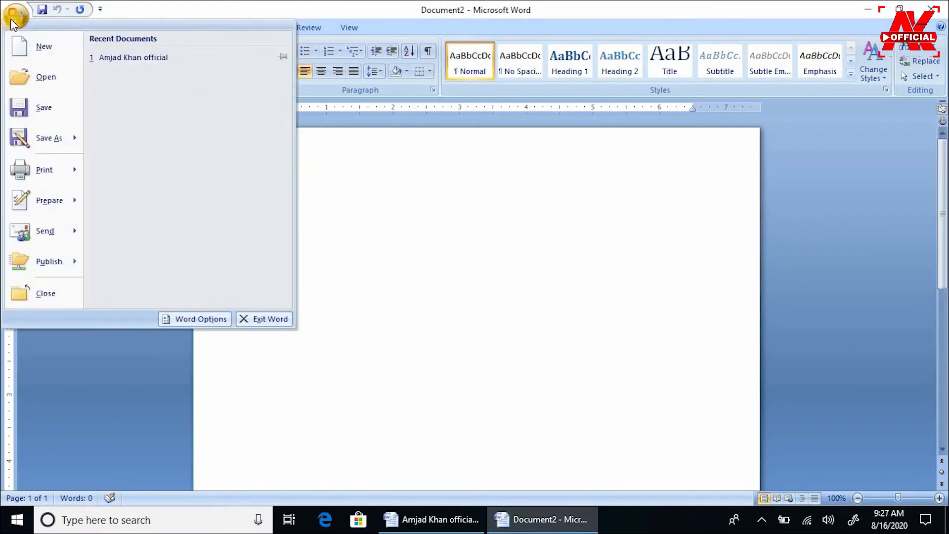
click(40, 109)
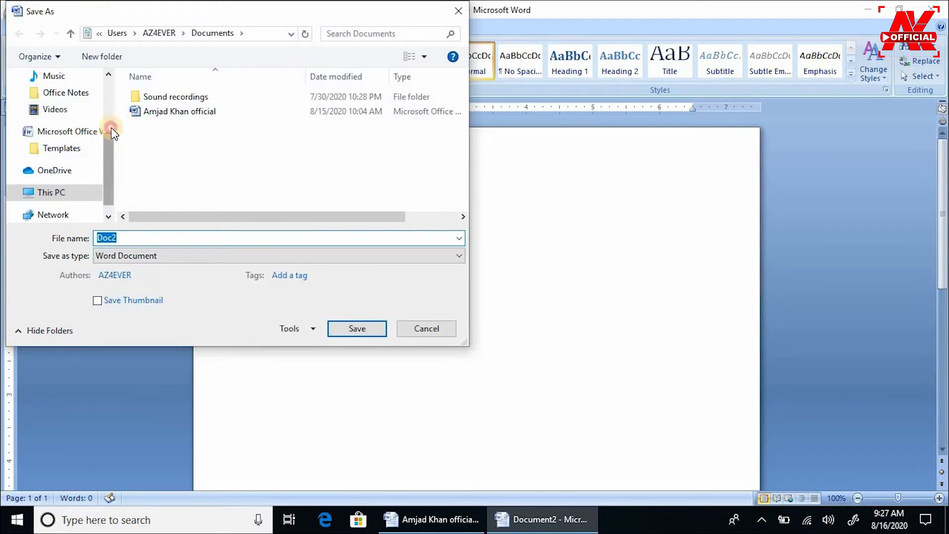
scroll(106, 104, up, 5)
click(61, 104)
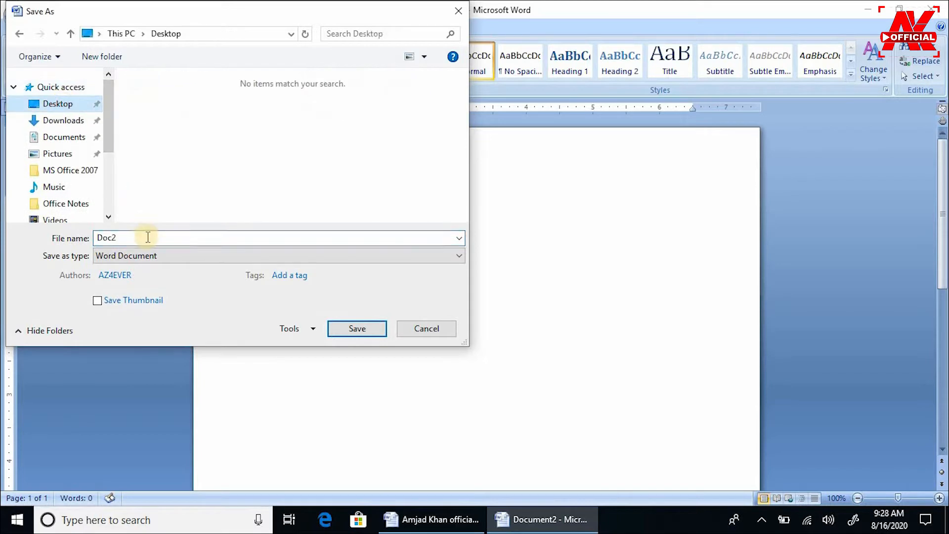
click(146, 237)
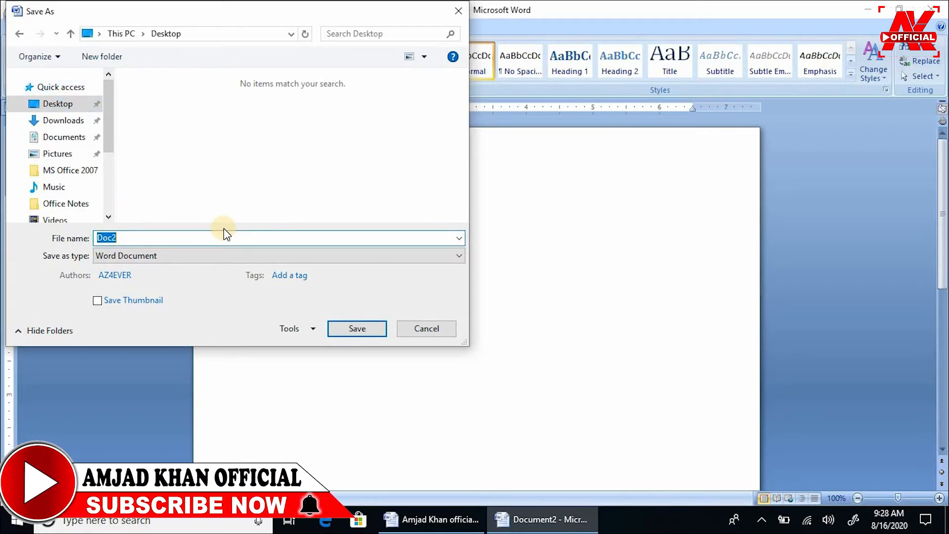
text(Office Button)
click(376, 329)
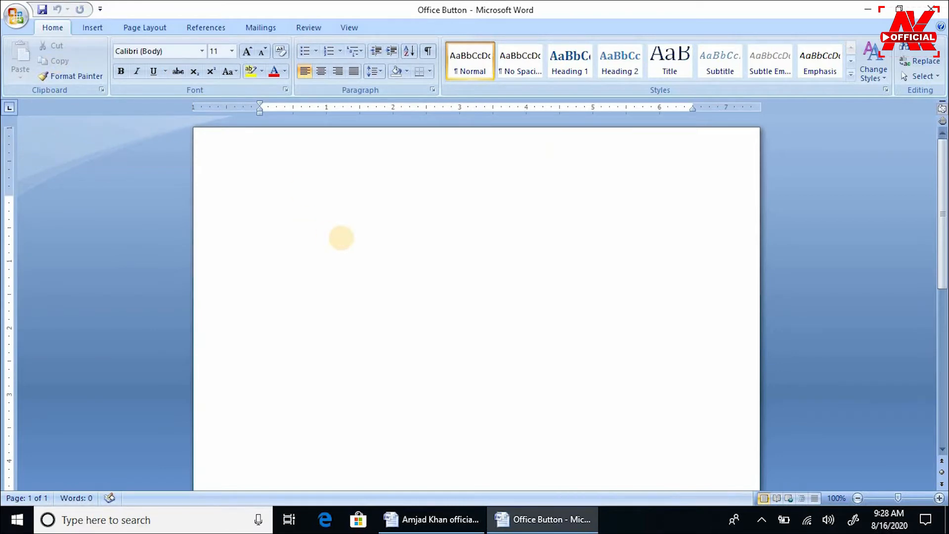
- Enter the sample text "Kfja; kda kasd" in the document and save the change
text(Kfja; kda kasd)
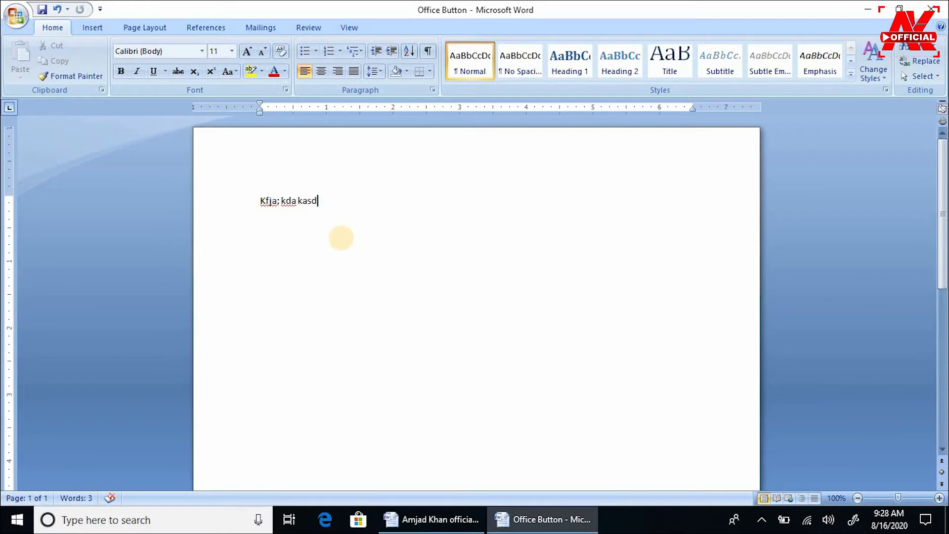
key(ctrl+s)
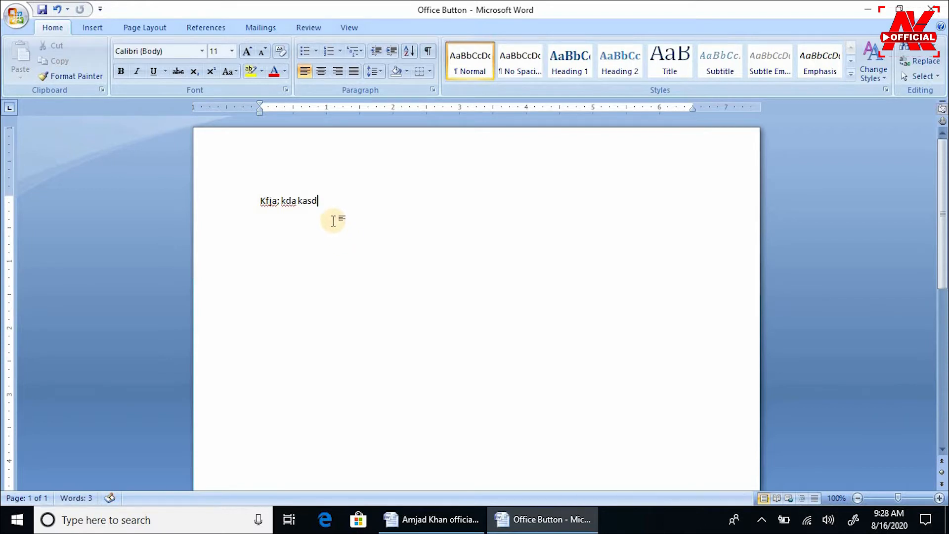
- Review the file format choices offered for saving a copy of the document, without saving one
click(20, 30)
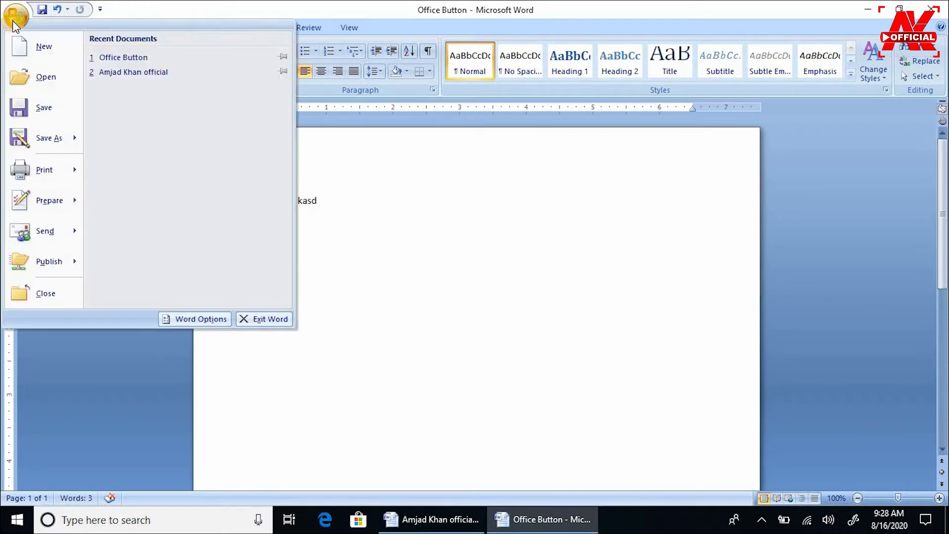
mouse_move(51, 145)
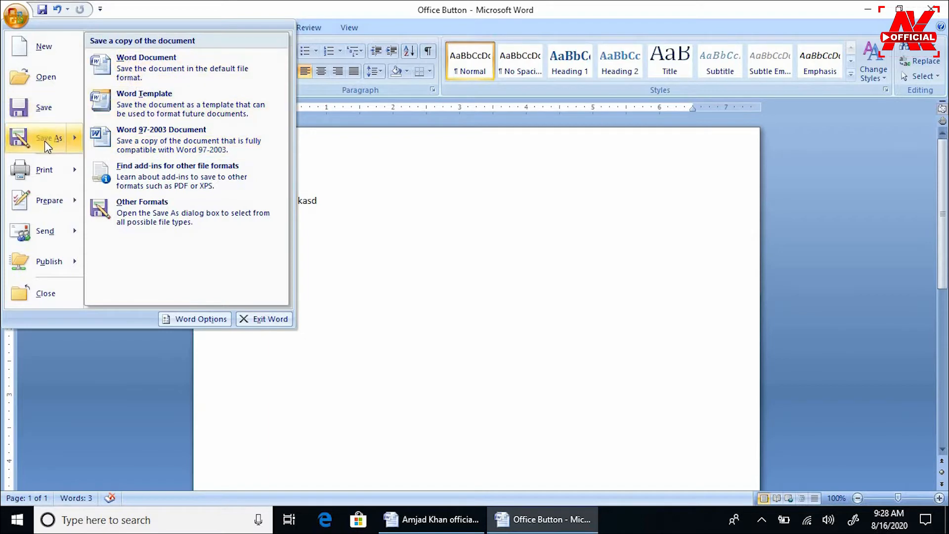
click(358, 186)
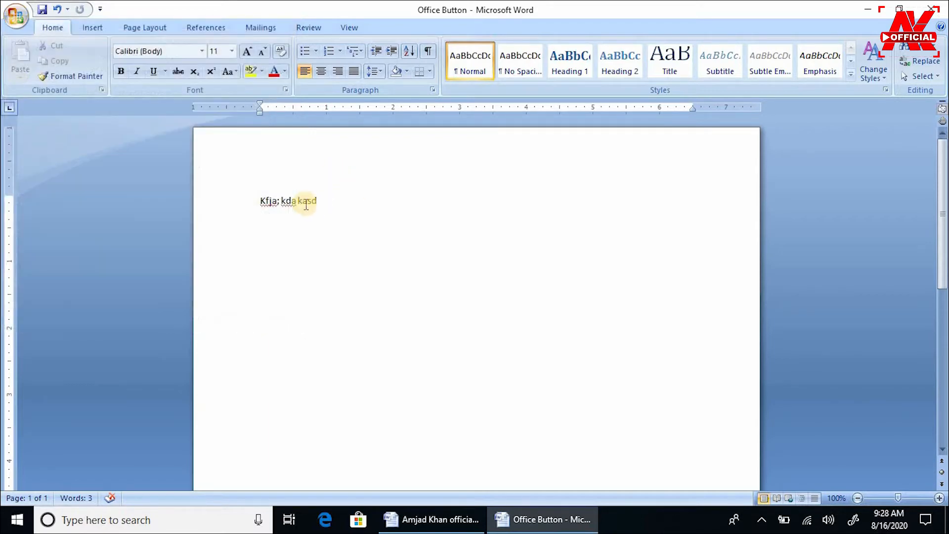
click(16, 19)
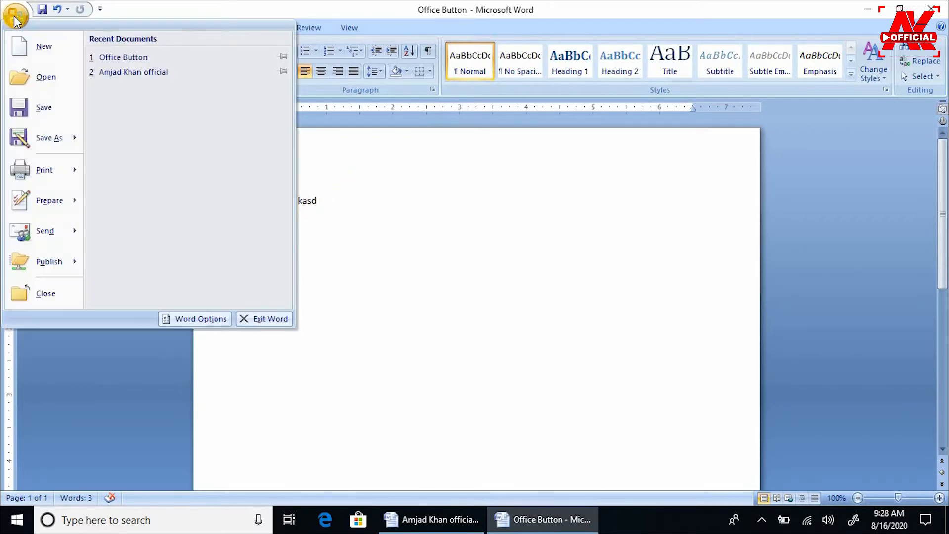
mouse_move(42, 147)
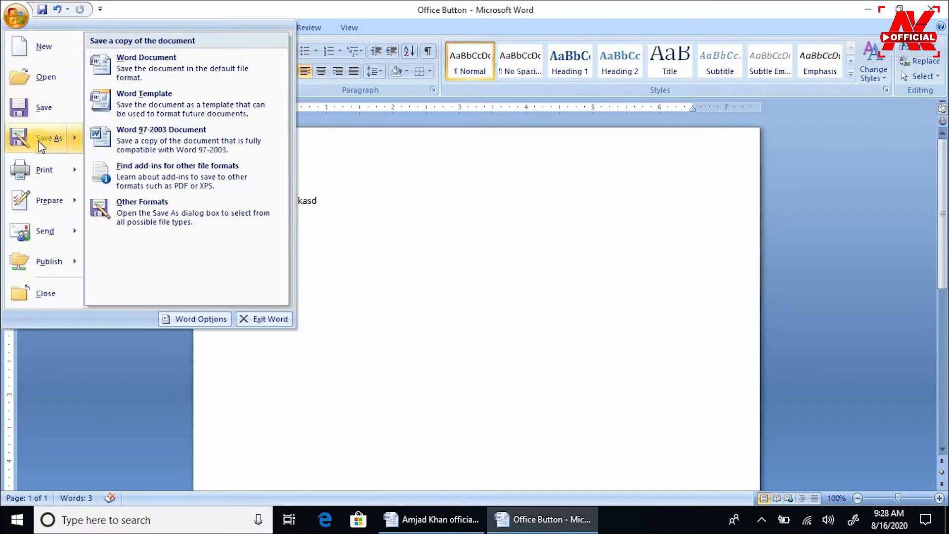
click(290, 167)
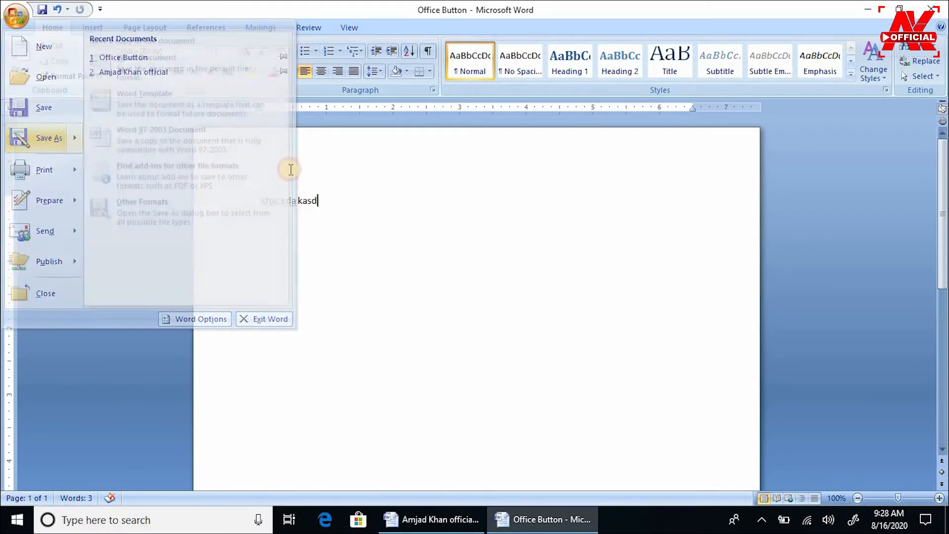
- Delete the line of sample text and view the Save As formats for the emptied document
click(233, 202)
key(Delete)
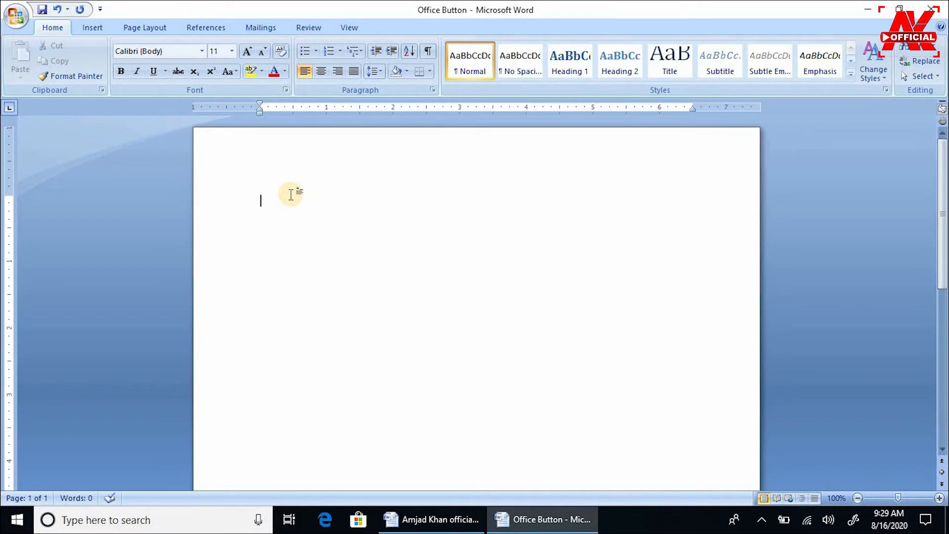
click(16, 16)
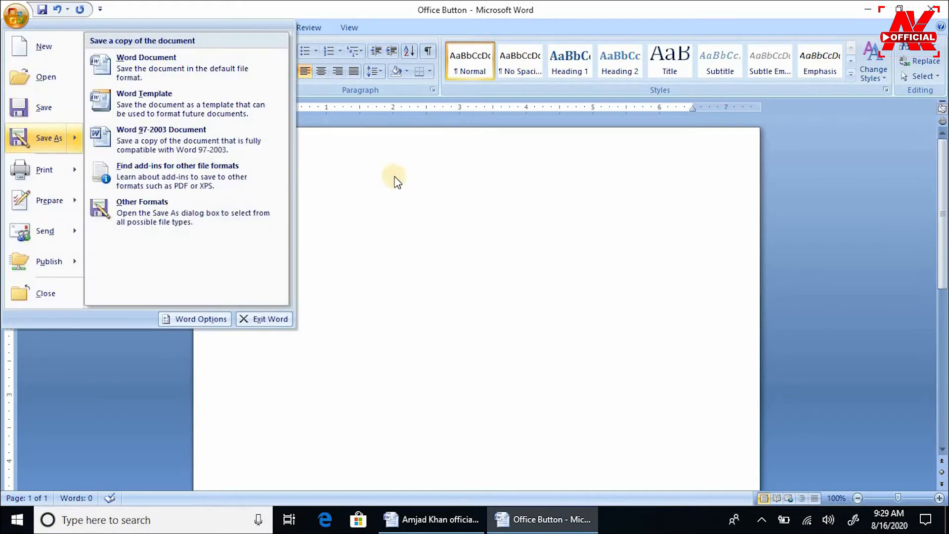
click(394, 162)
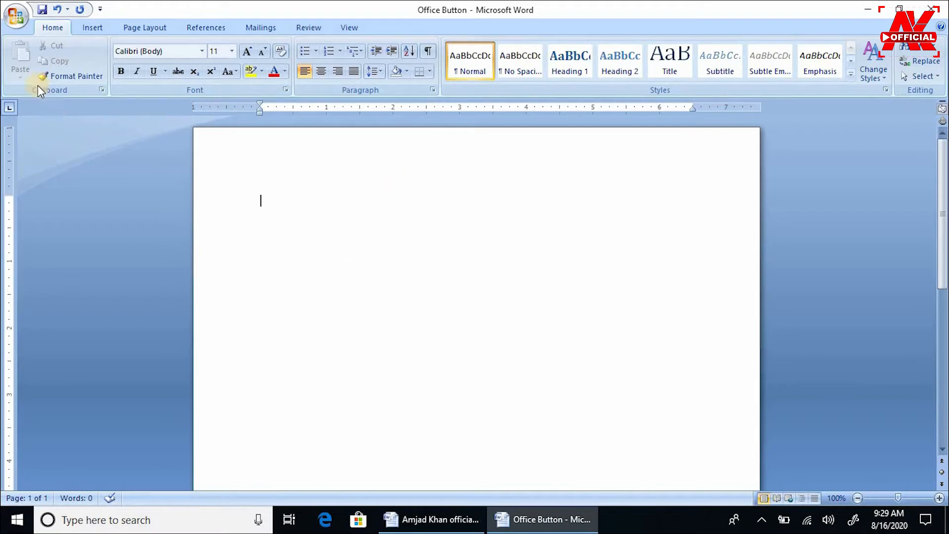
- Start saving a copy of the document to the Desktop as "Office Button 2" in Word Document format, and cancel the save
click(16, 16)
mouse_move(49, 138)
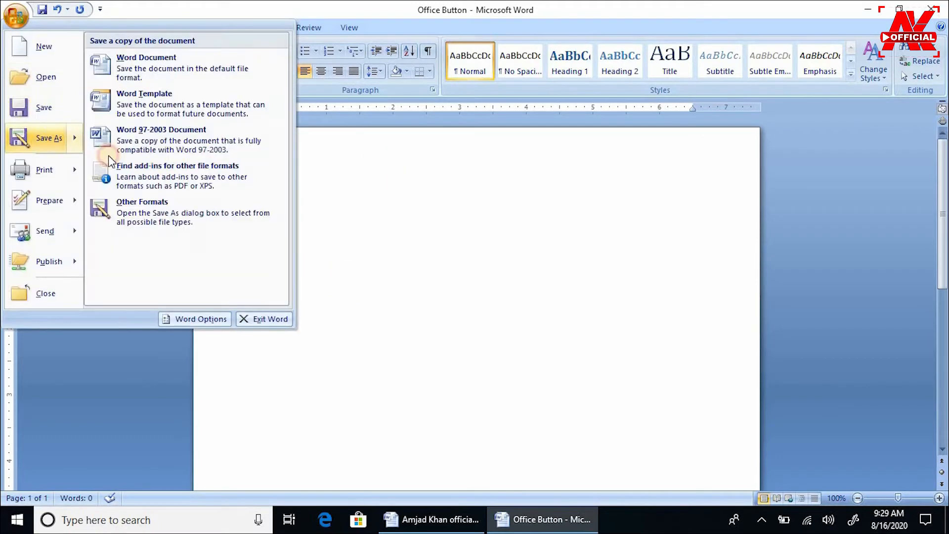
click(136, 207)
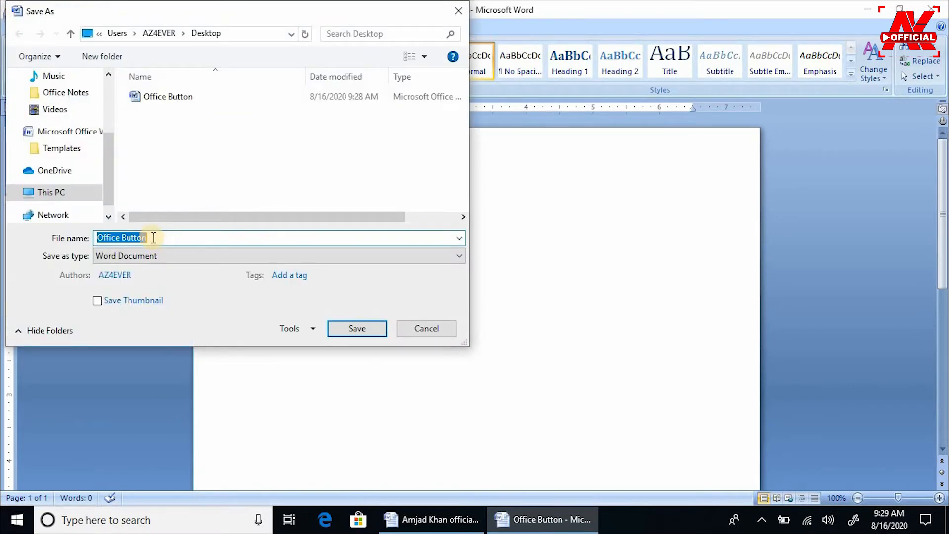
click(229, 238)
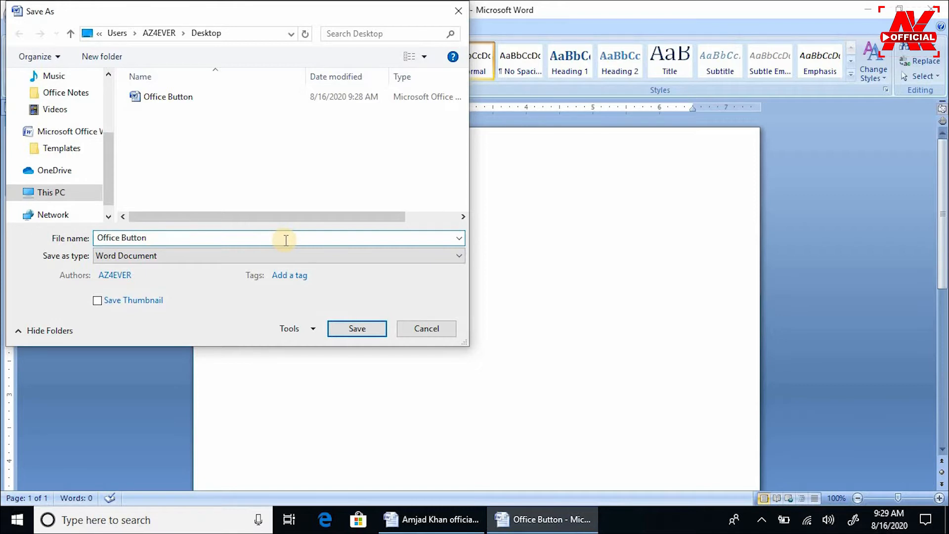
text(2)
click(426, 329)
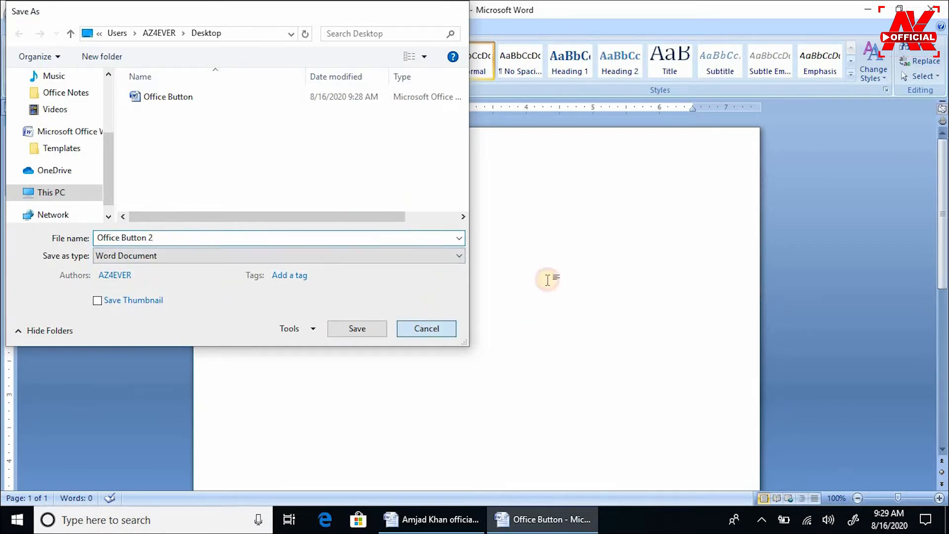
- View the print settings and the list of available printers, and close the dialog without printing
click(15, 16)
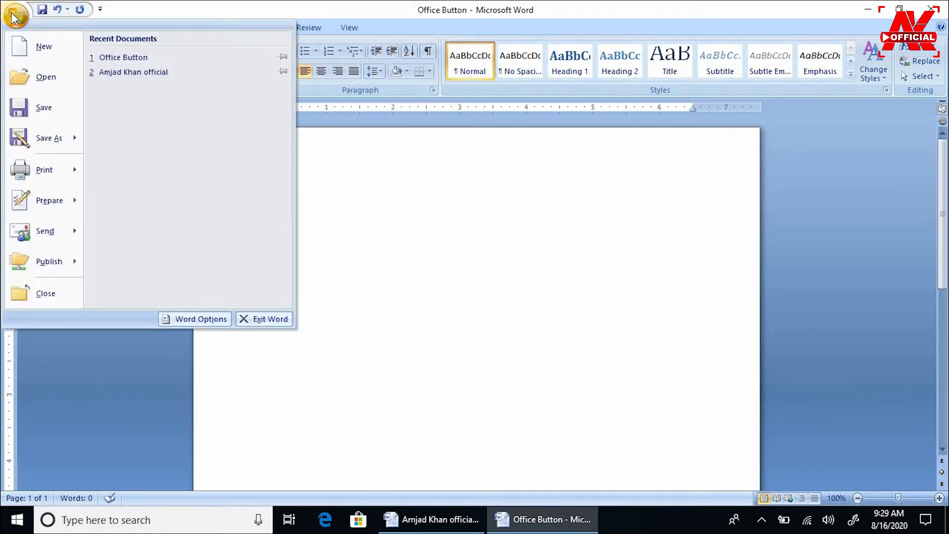
mouse_move(54, 176)
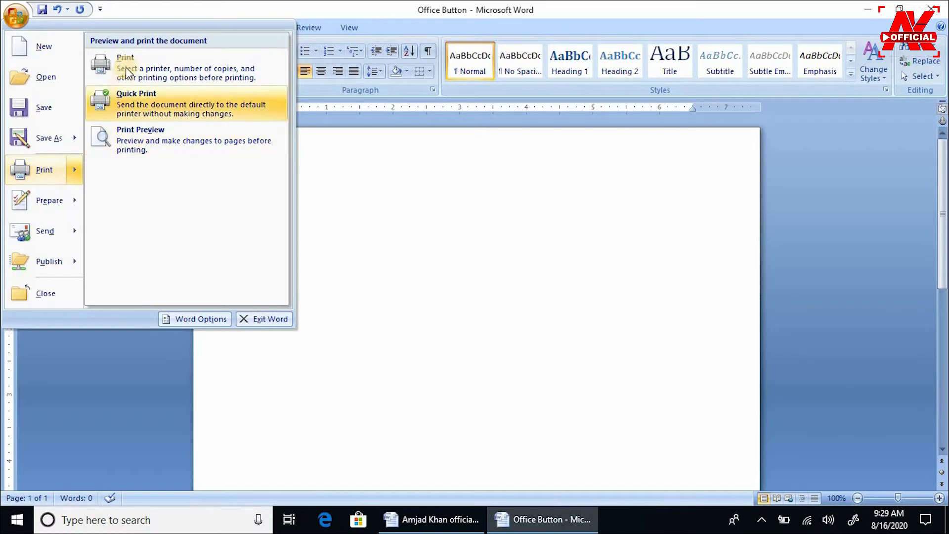
click(324, 129)
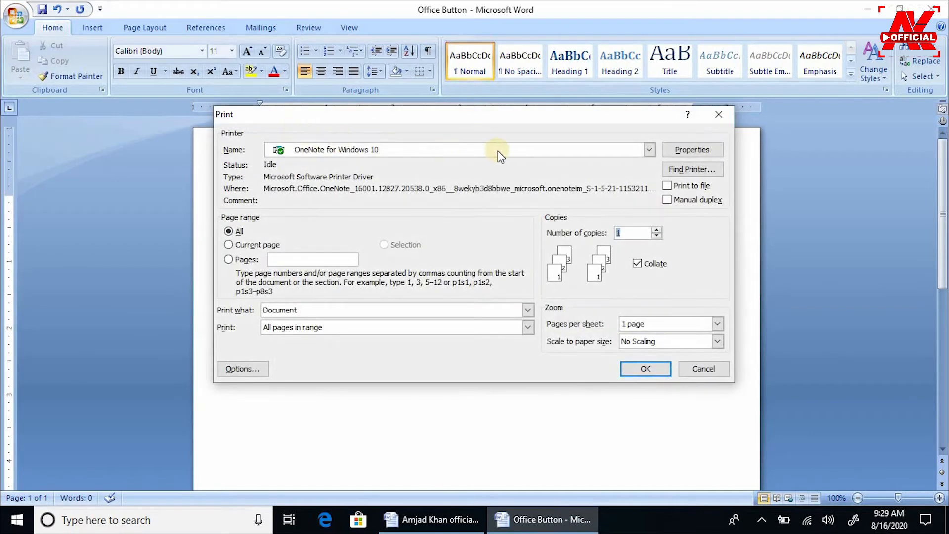
click(648, 150)
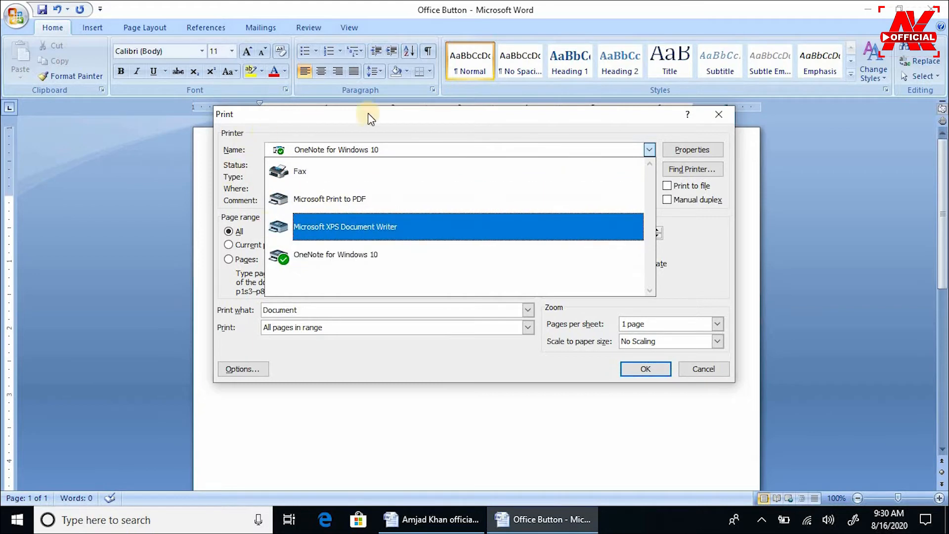
click(720, 115)
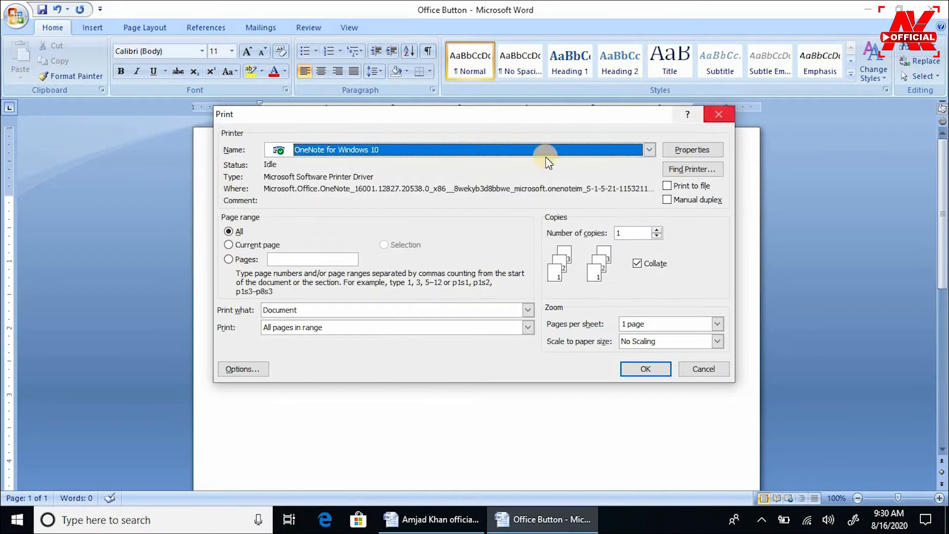
click(714, 116)
- Review the Print commands and the Prepare commands for distributing the document, without running any
click(13, 16)
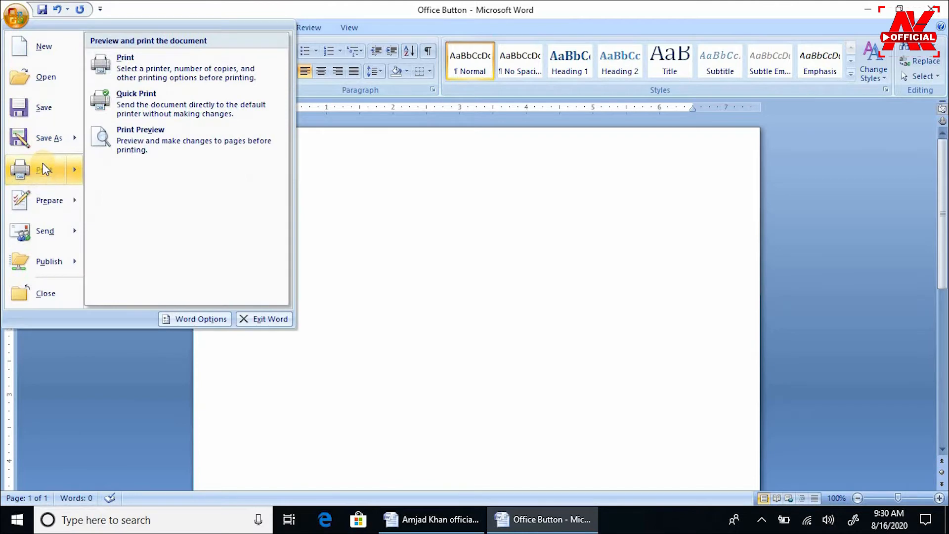
mouse_move(60, 202)
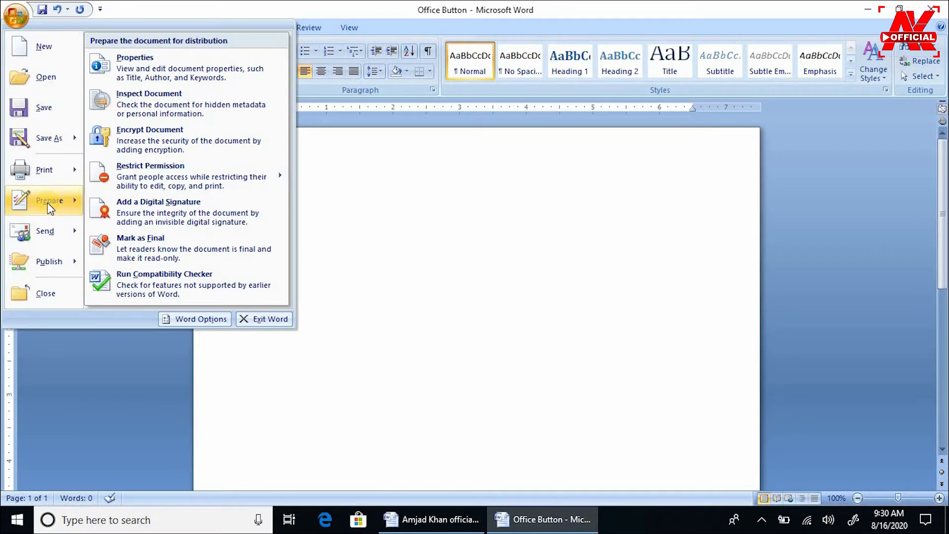
mouse_move(64, 246)
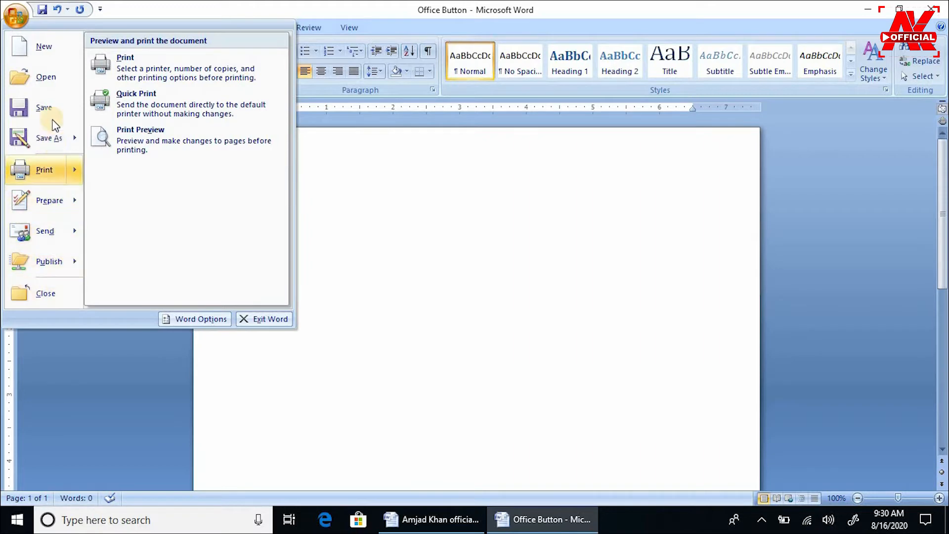
click(428, 197)
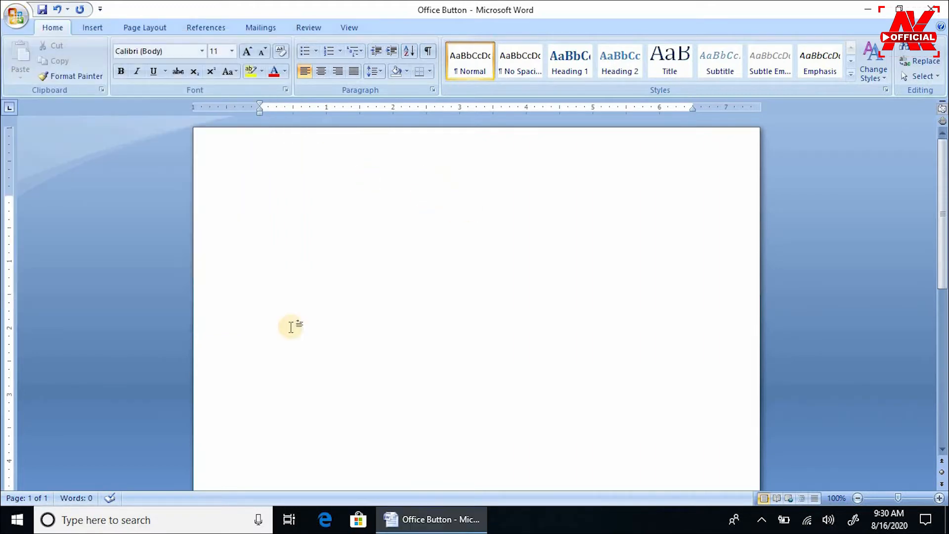
click(15, 16)
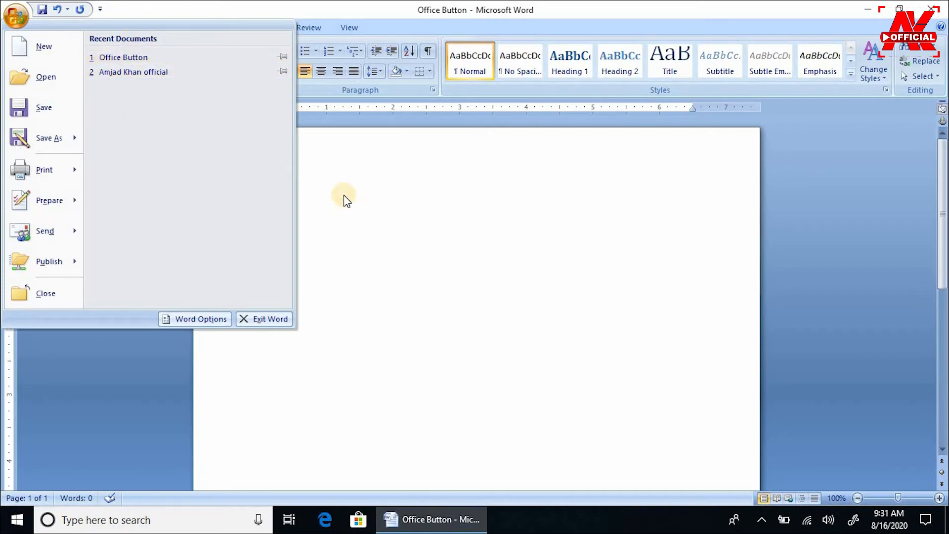
click(309, 178)
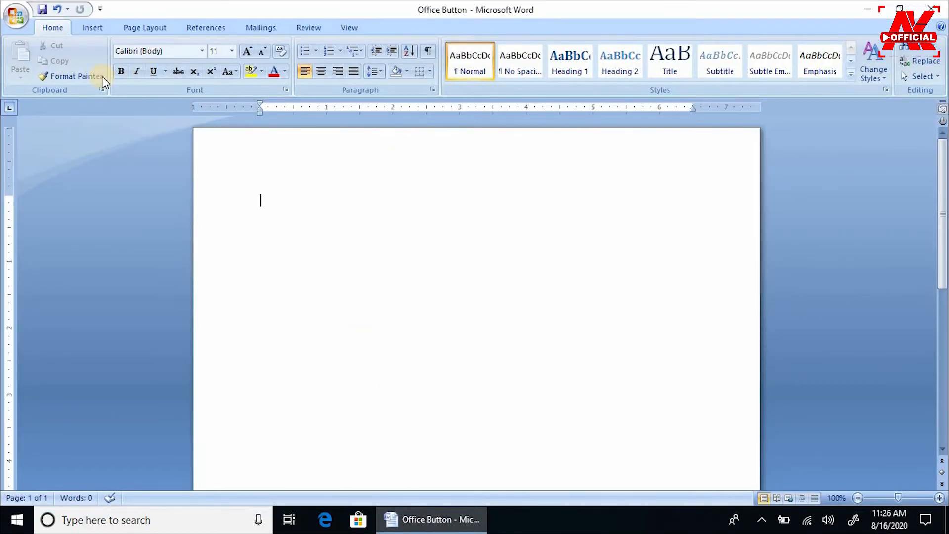
click(17, 21)
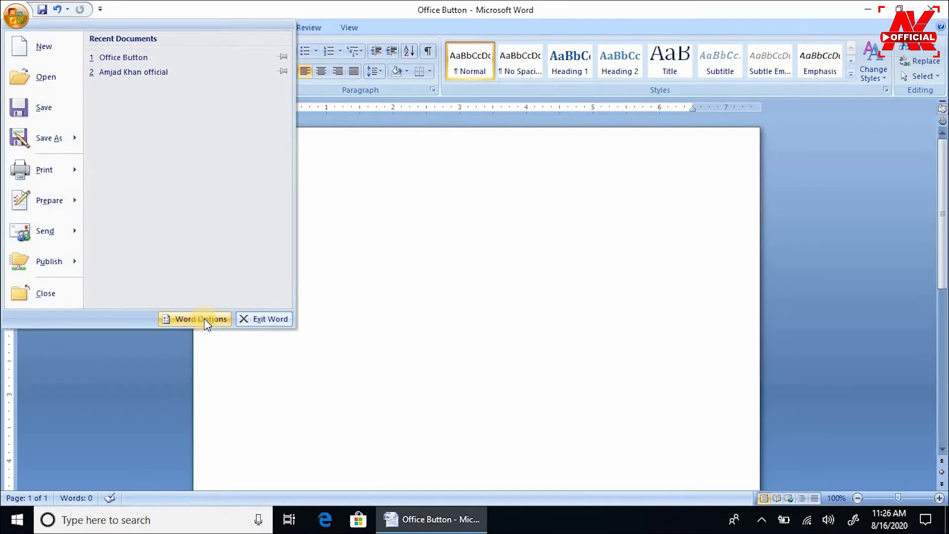
click(420, 78)
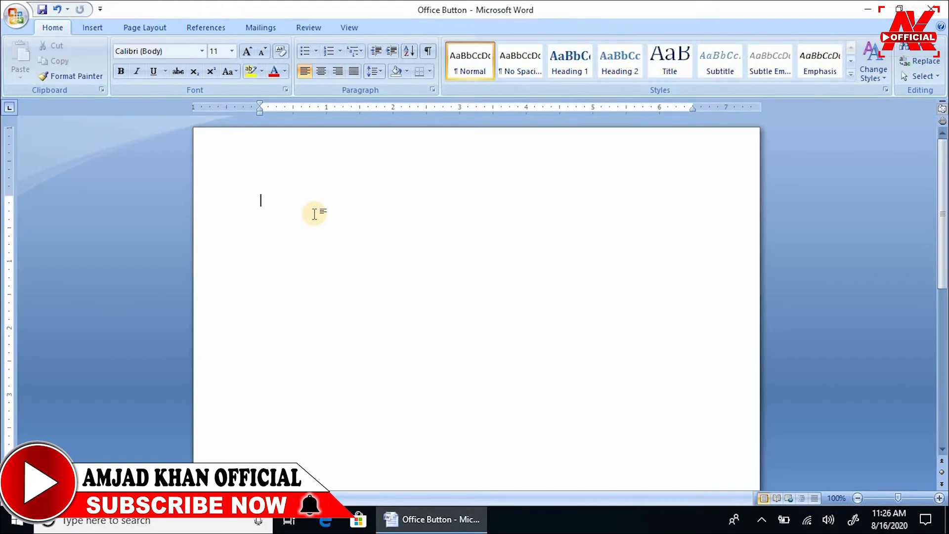
- Enter the word "Spelling" in the document and alter it to the misspelled "Spellig"
text(spelling)
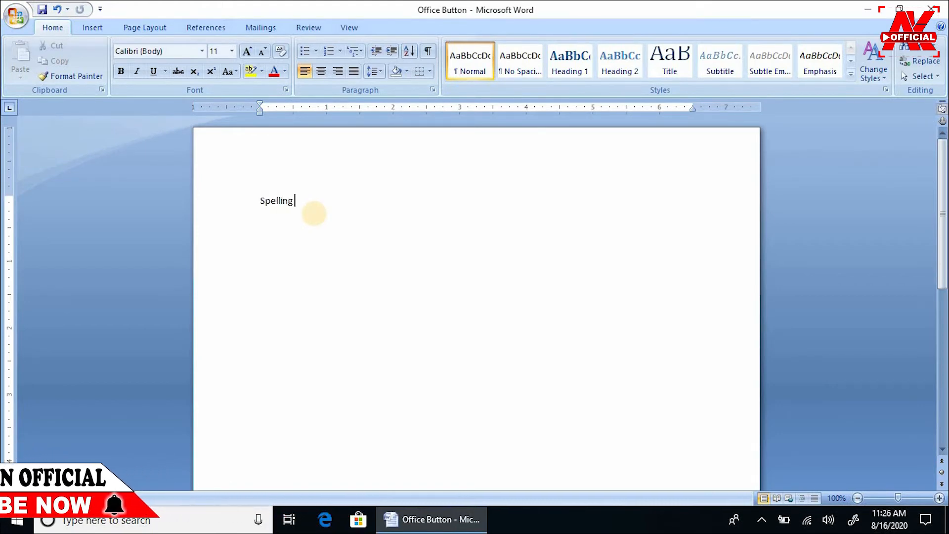
key(BackSpace)
key(BackSpace)
key(BackSpace)
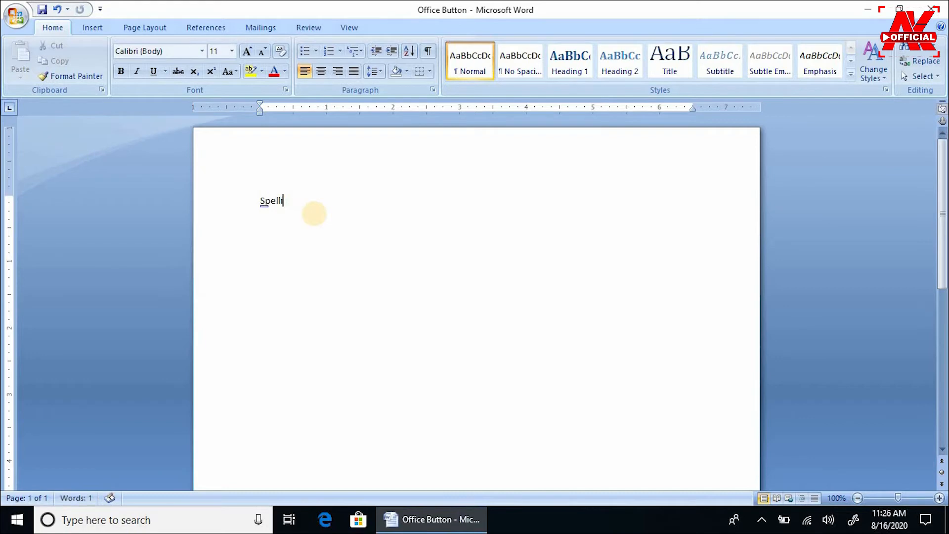
text(g)
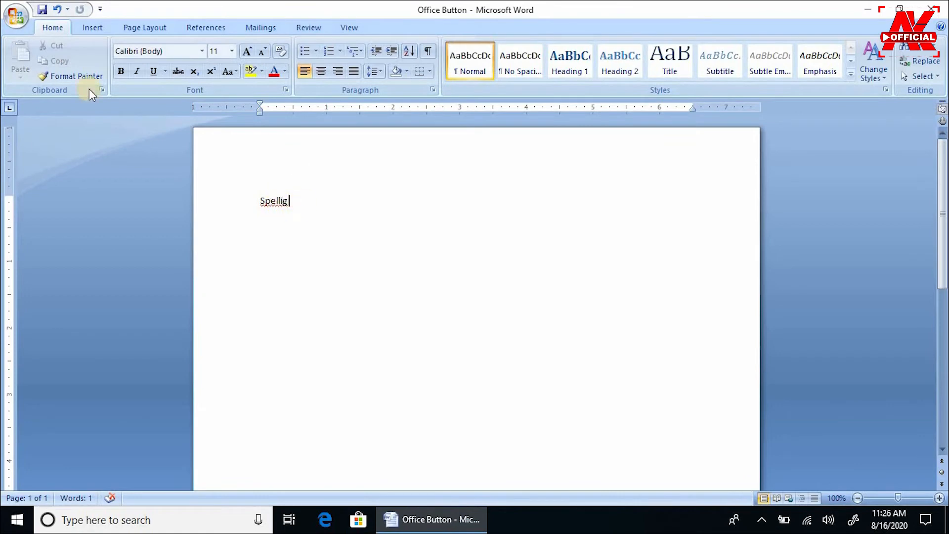
- Set the color scheme to Silver in Word Options and apply it
click(16, 15)
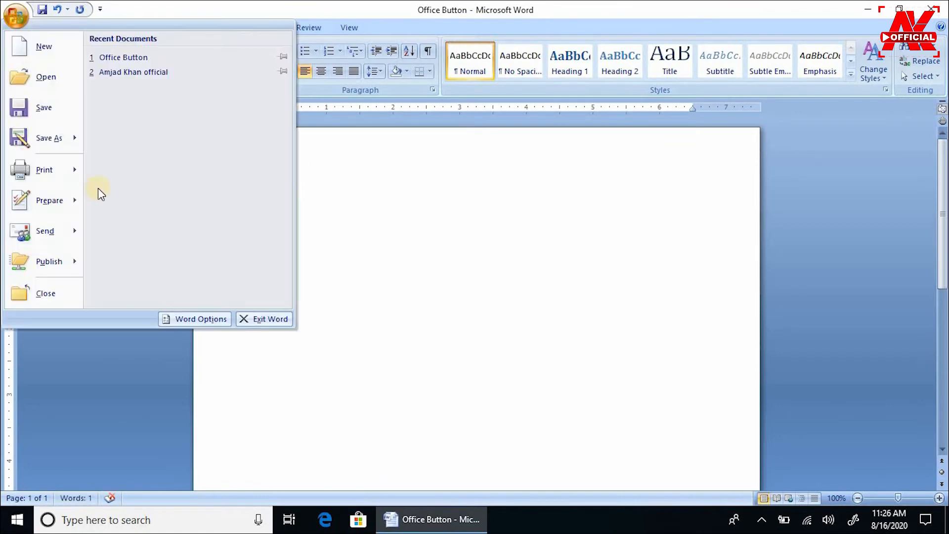
click(191, 319)
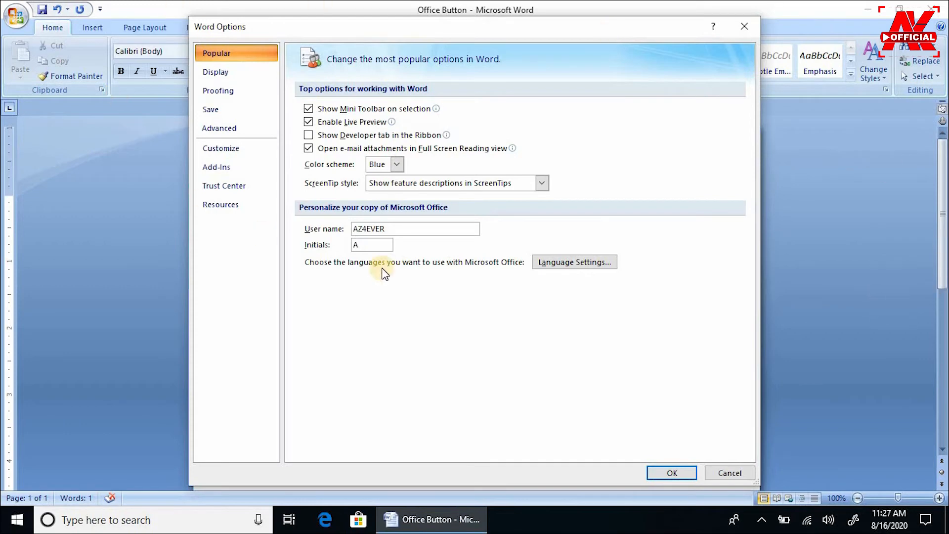
click(397, 164)
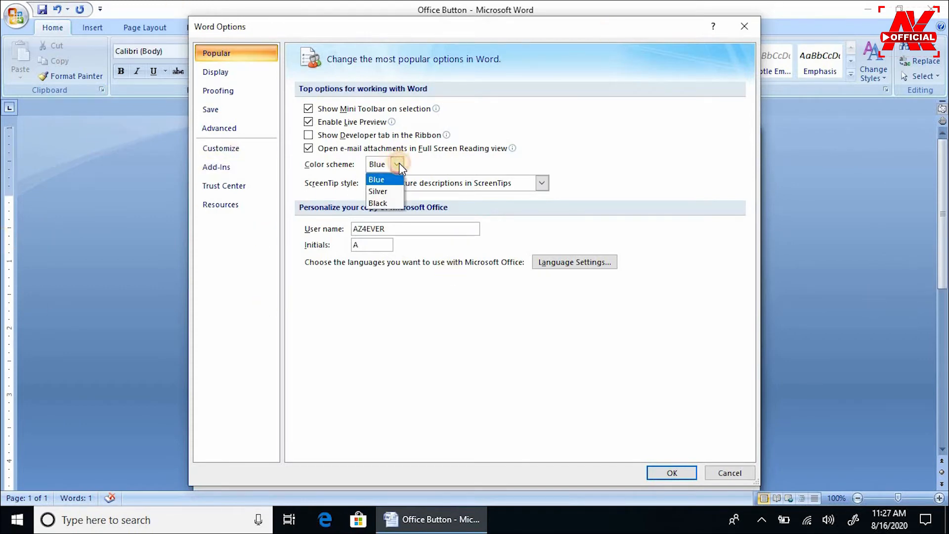
click(385, 191)
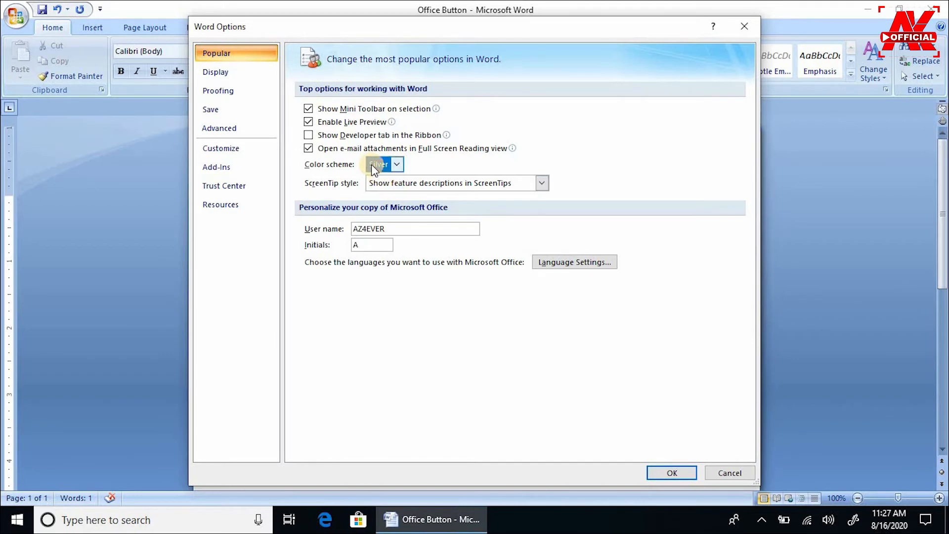
click(670, 473)
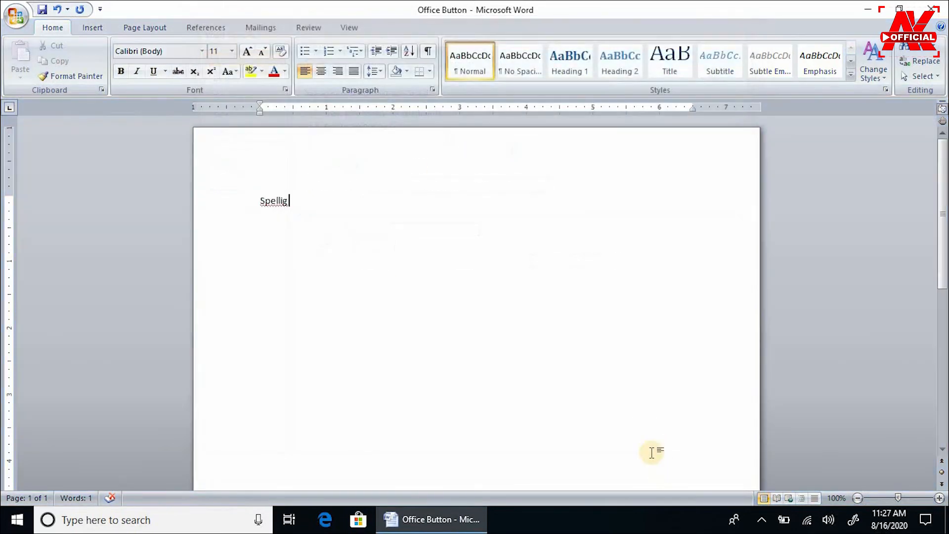
- Delete the misspelled word "Spellig" from the document
click(229, 200)
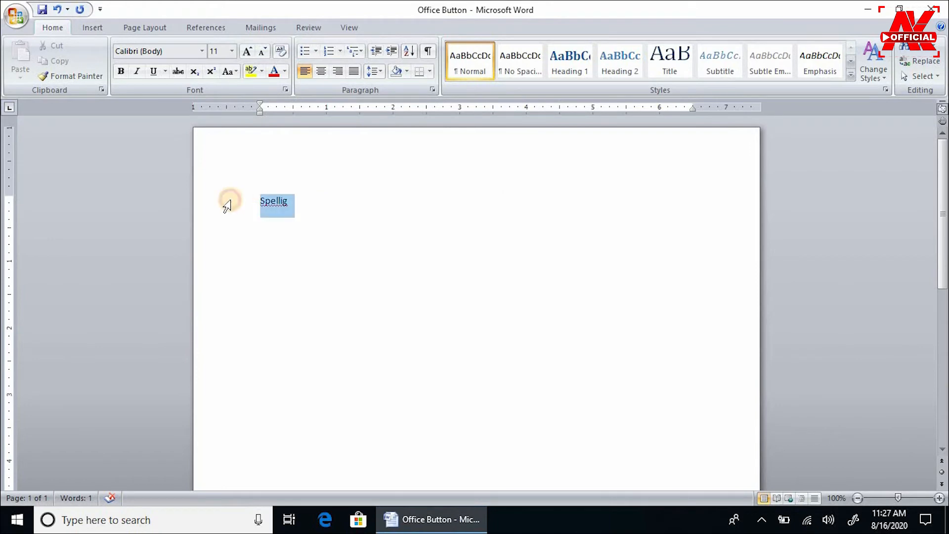
key(Delete)
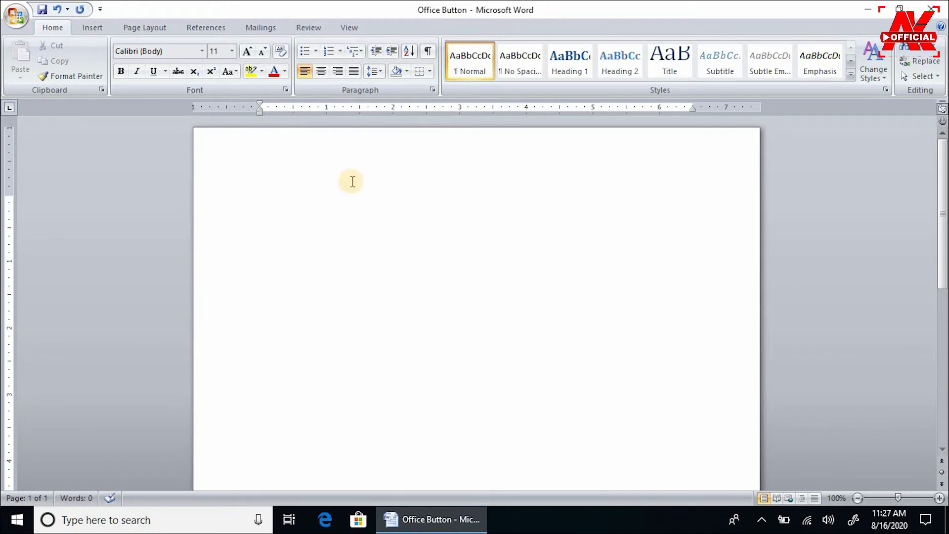
- Change the color scheme to Black in Word Options and apply it
click(15, 15)
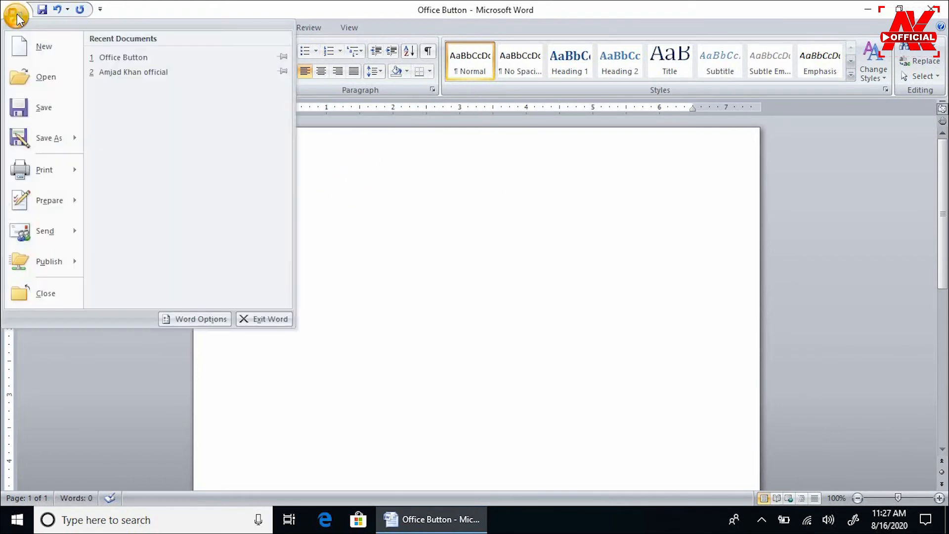
click(201, 320)
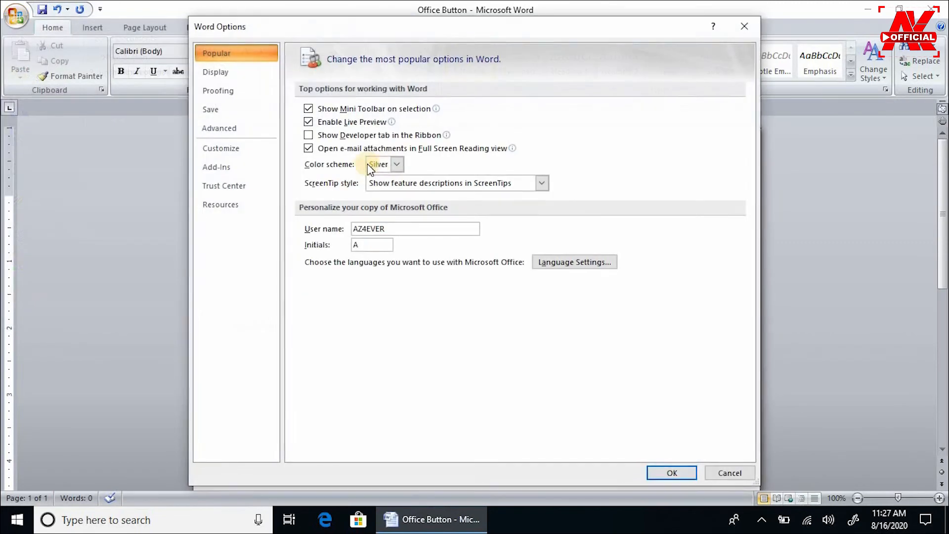
click(396, 164)
click(380, 203)
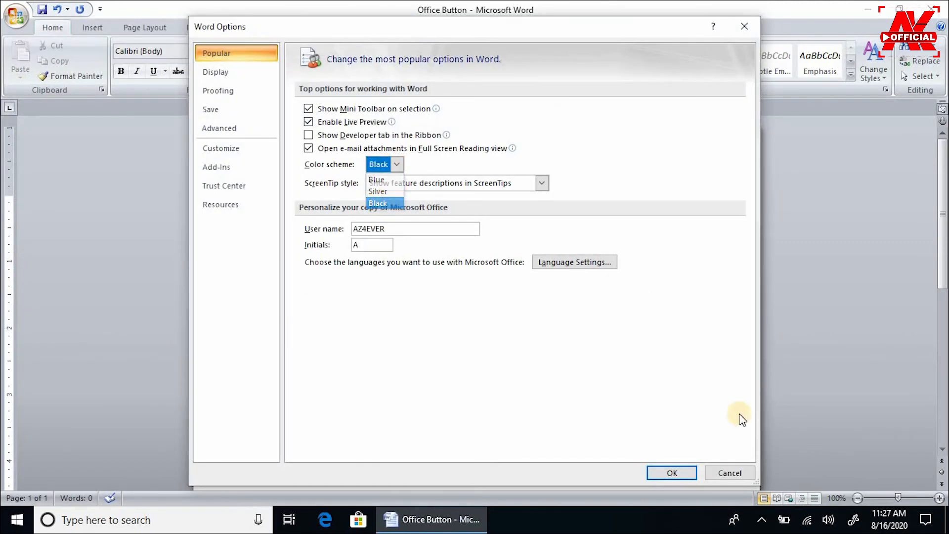
click(672, 473)
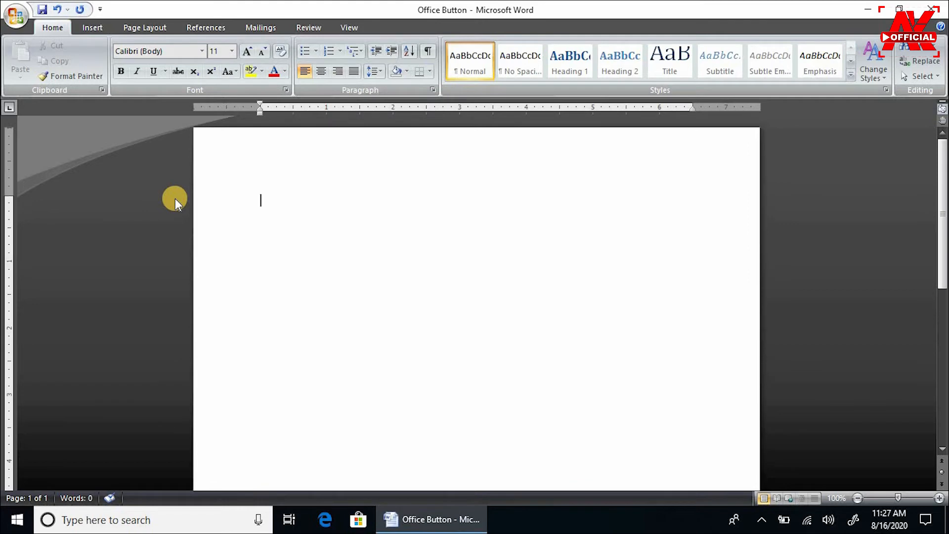
- Return the color scheme to Blue in Word Options and apply it
click(14, 16)
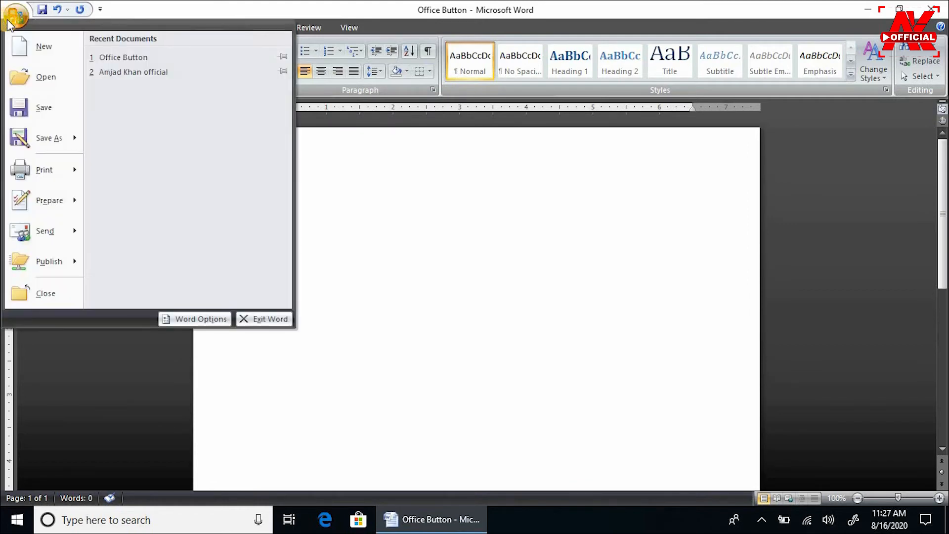
click(180, 319)
click(396, 163)
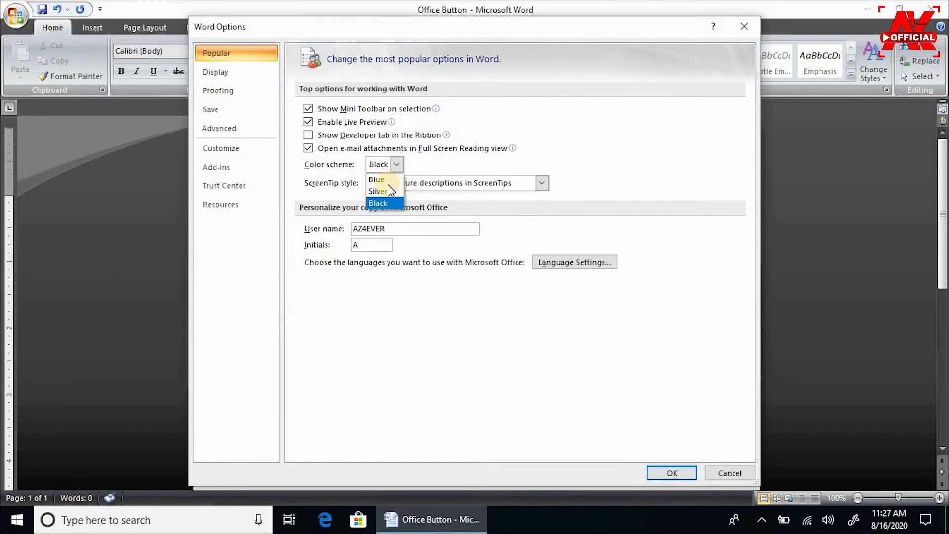
click(378, 179)
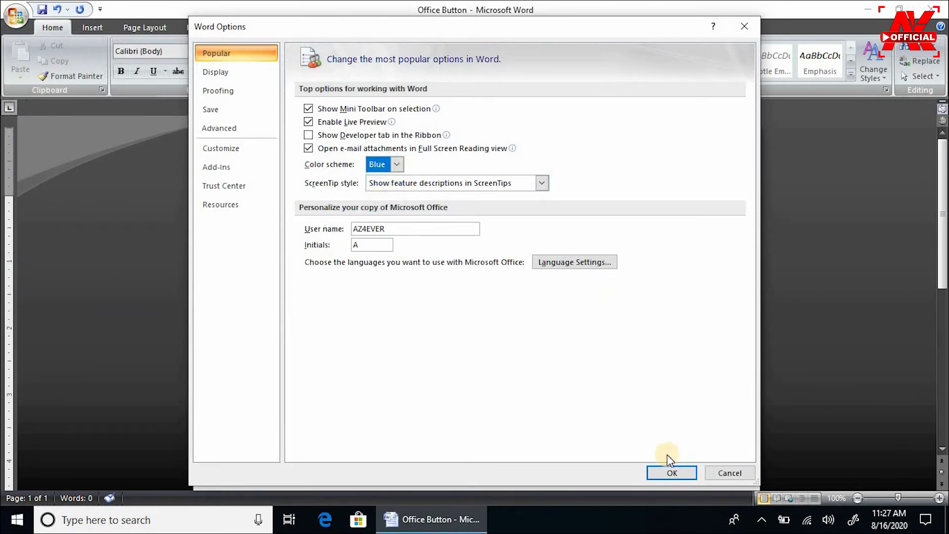
click(678, 473)
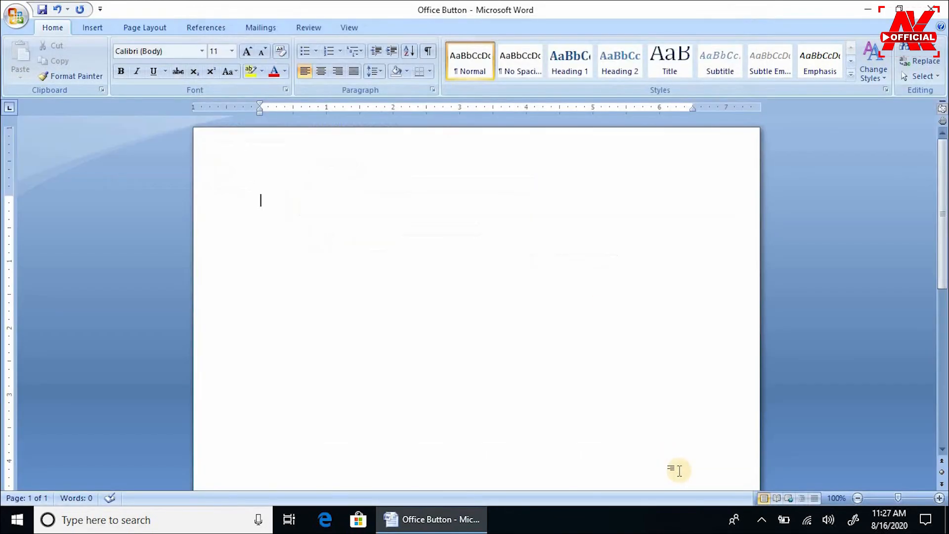
- Review the Display and Proofing settings in Word Options, and leave without applying changes
click(15, 16)
click(197, 319)
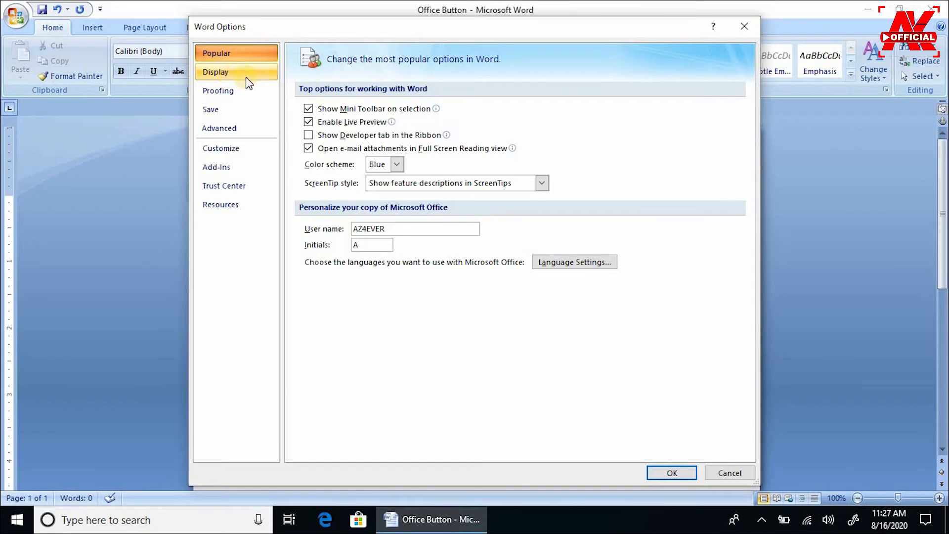
click(213, 74)
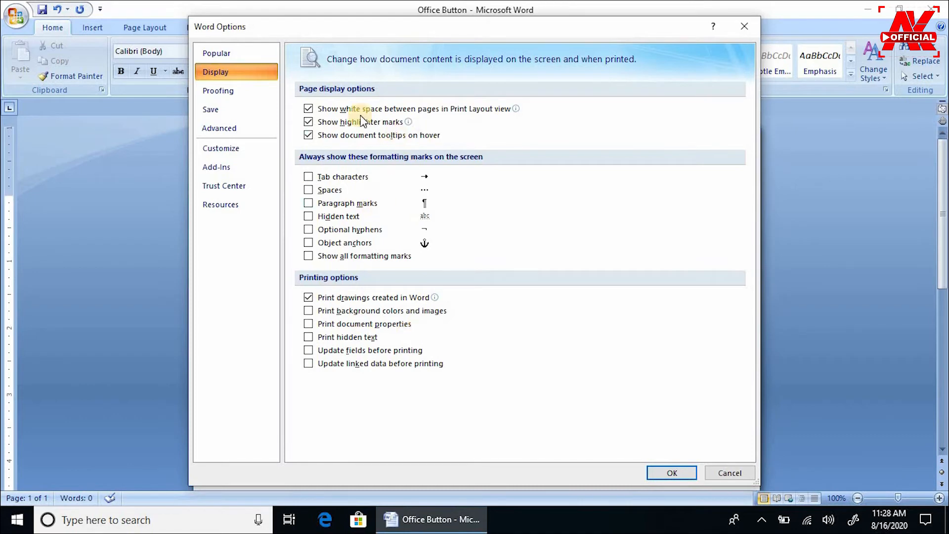
click(234, 89)
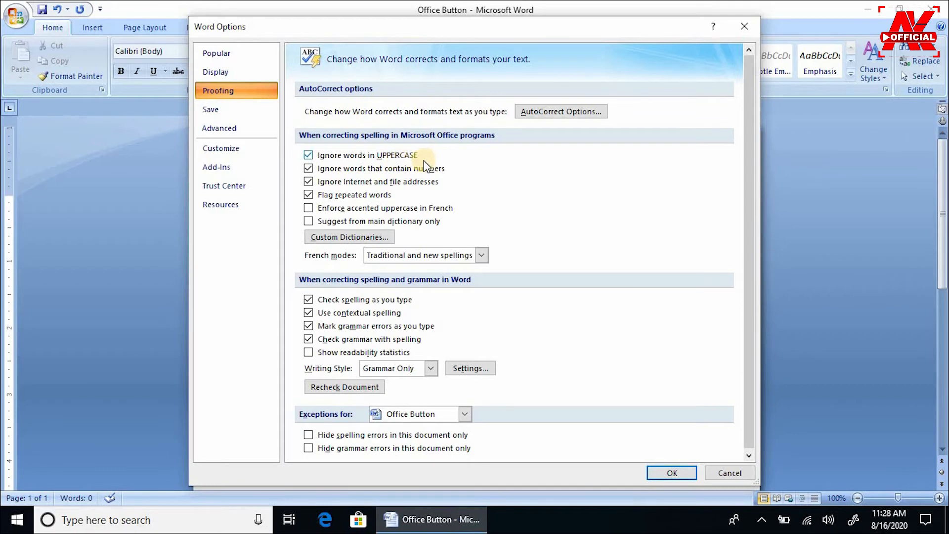
click(727, 472)
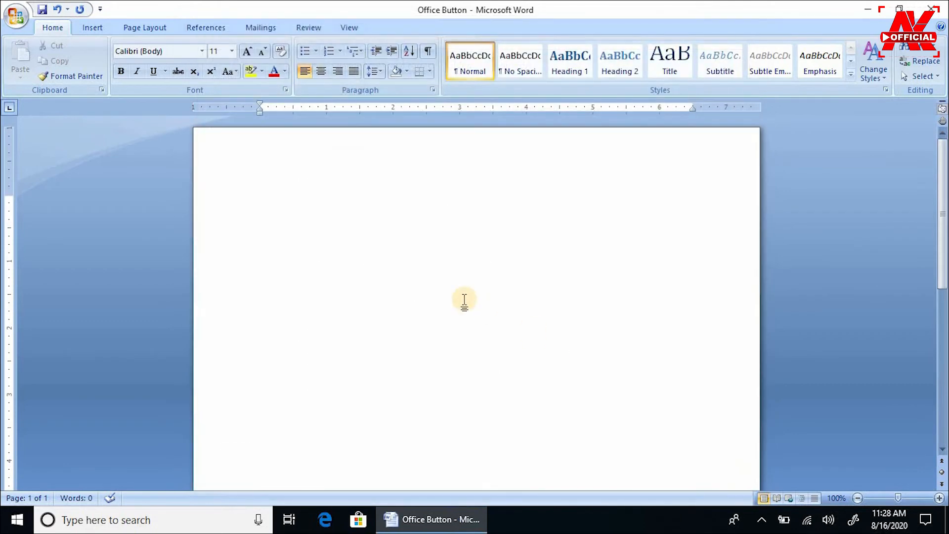
- Enter the misspelled uppercase word "SPELLIG" on the document's first line
text(SP)
key(Left)
key(Left)
key(Left)
key(Delete)
click(390, 205)
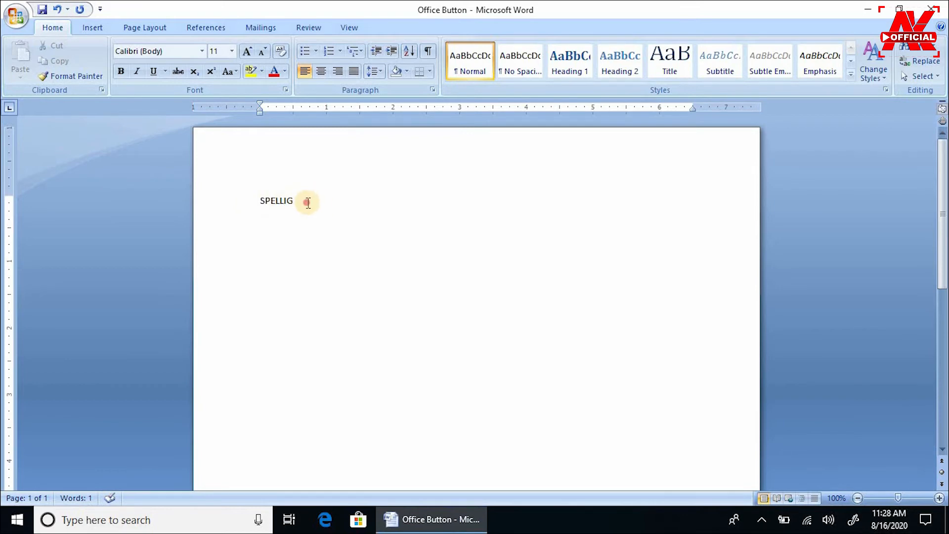
- Turn off "Ignore words in UPPERCASE" in the Proofing options and apply it
click(12, 20)
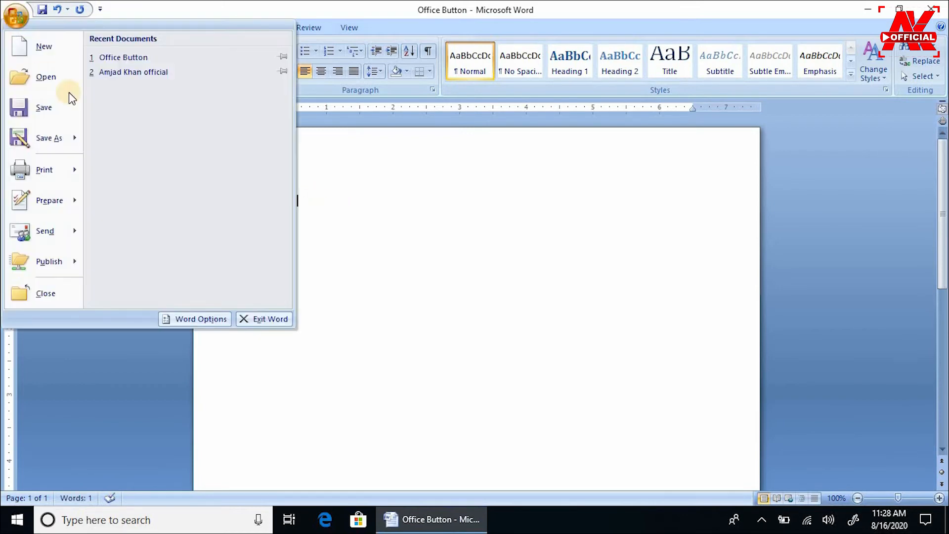
click(200, 319)
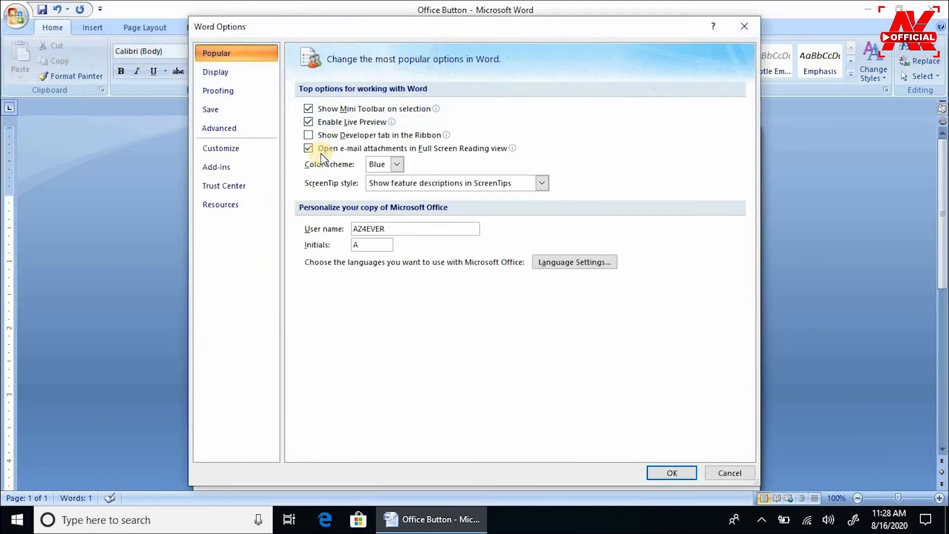
click(233, 90)
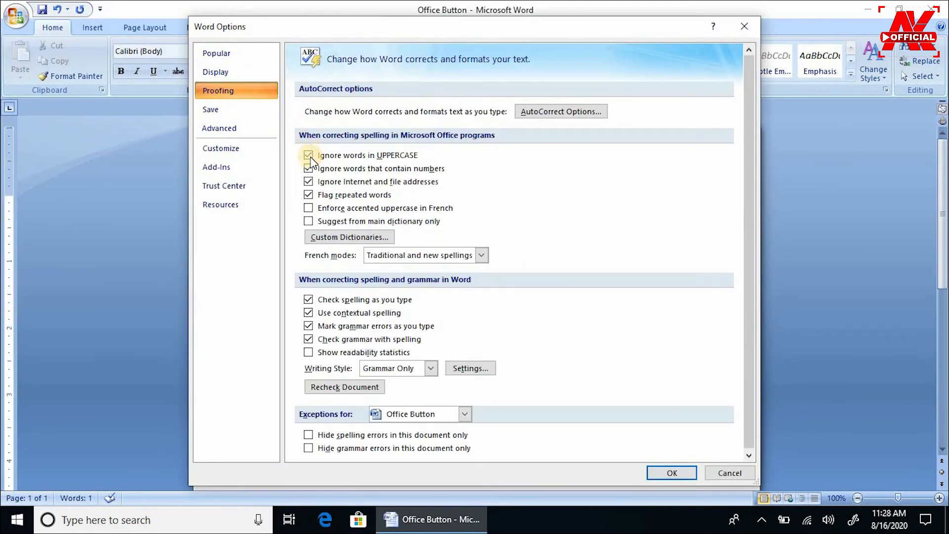
click(307, 155)
click(671, 472)
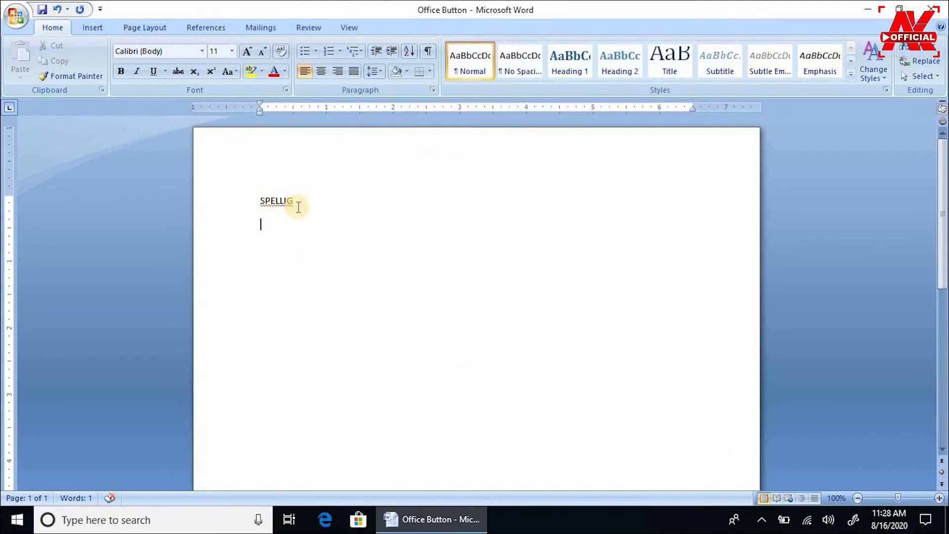
- Correct the misspelled word on the first line to "SPELLING"
key(Return)
click(288, 201)
text(N)
click(385, 260)
- Review the Proofing settings for which words spelling correction ignores
click(15, 16)
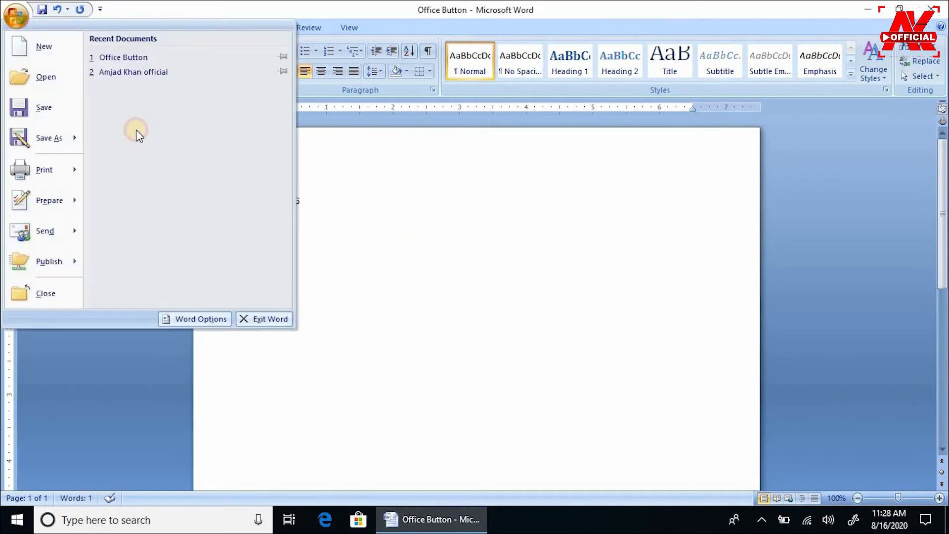
click(220, 320)
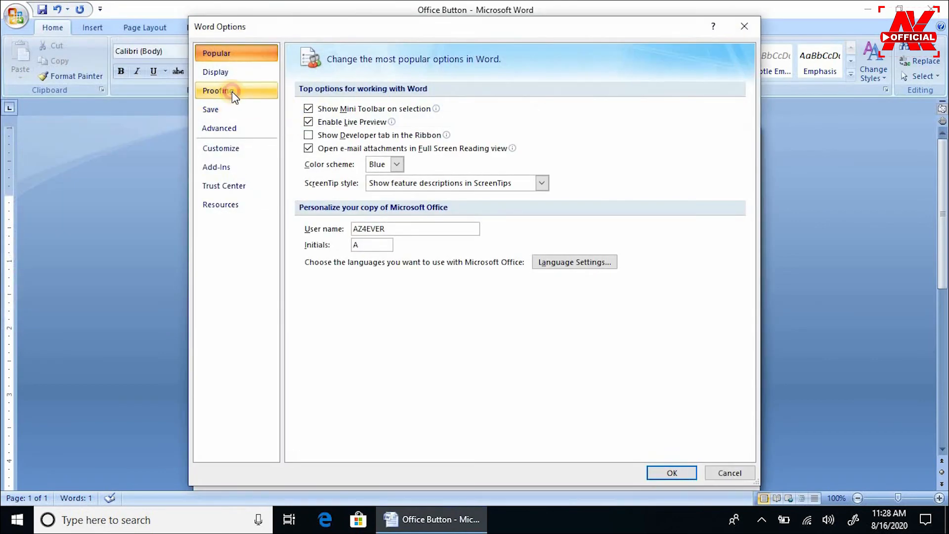
click(232, 91)
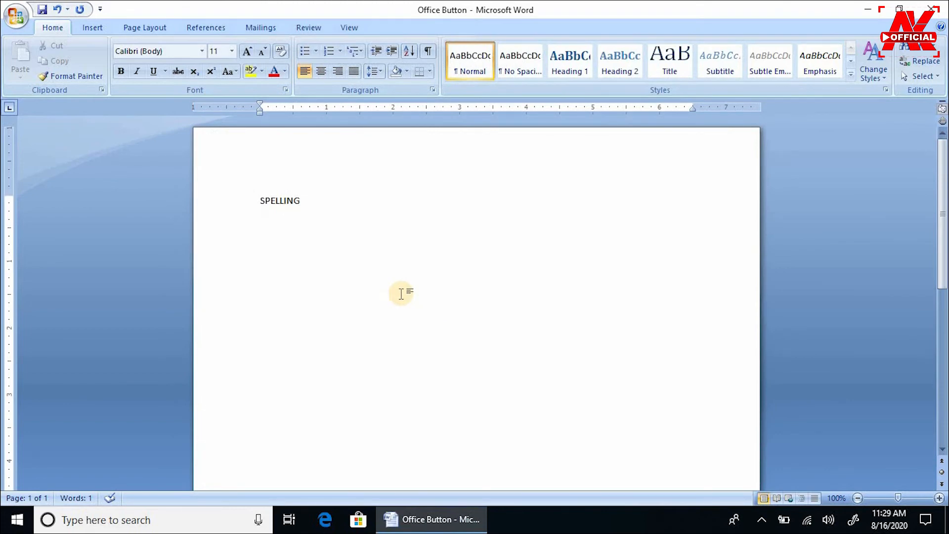
- Enter "COUNT1" on the line below "SPELLING"
text(AM)
text(C)
text(OUNT1)
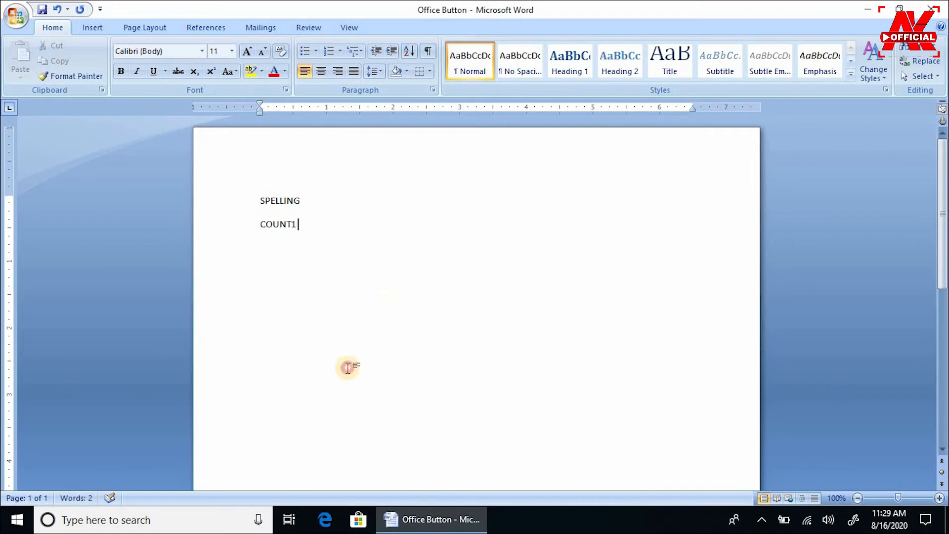
click(348, 198)
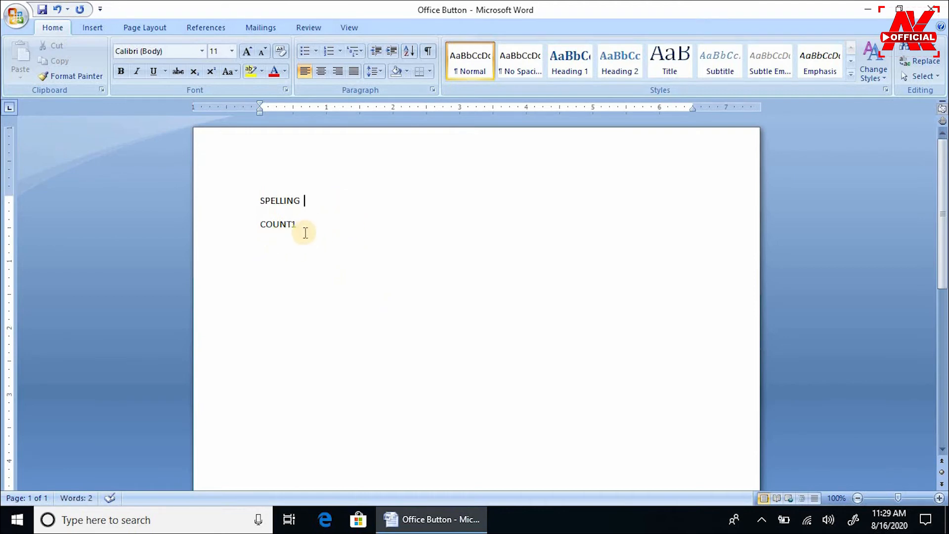
- Turn off "Ignore words that contain numbers" in the Proofing options and apply it
click(24, 22)
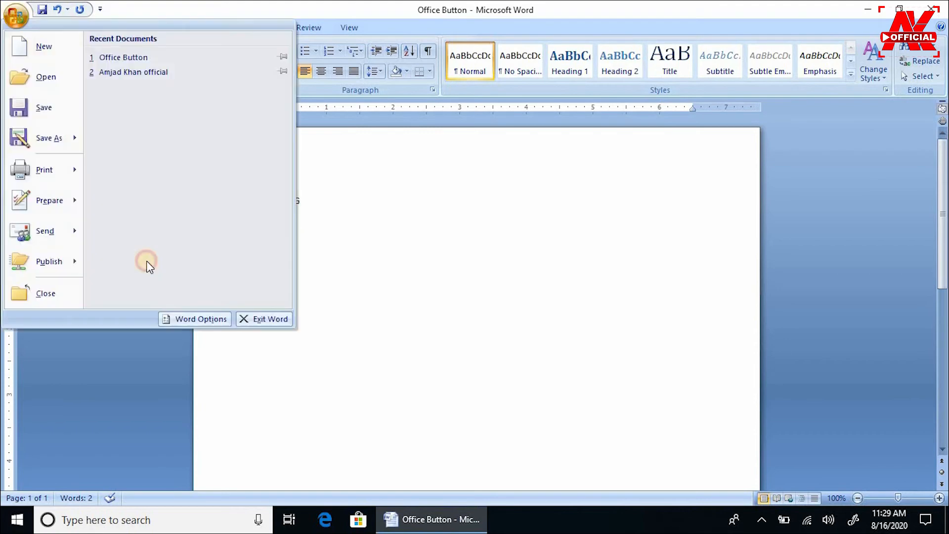
click(197, 318)
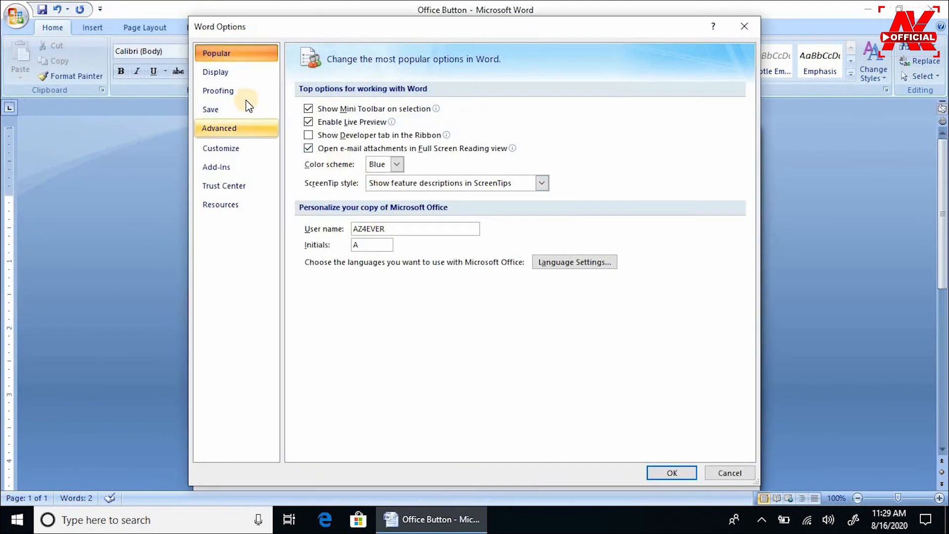
click(258, 94)
click(311, 168)
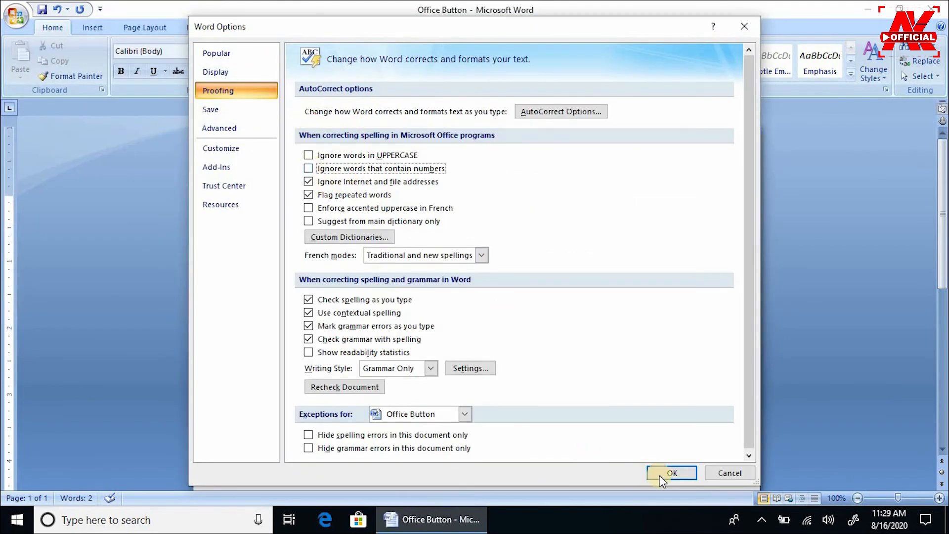
click(672, 472)
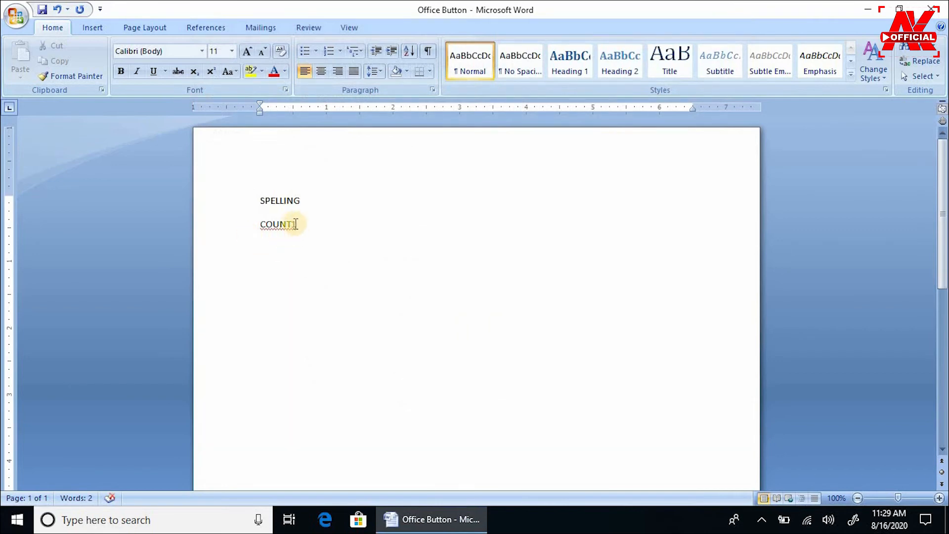
- Separate the number from the word in "COUNT1" with a space, and delete both lines of text from the document
click(348, 276)
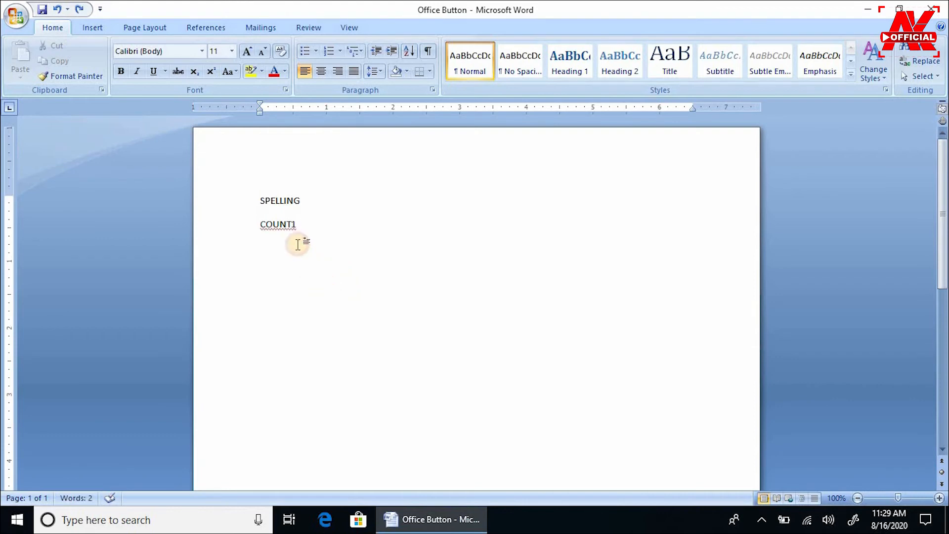
click(293, 224)
key(BackSpace)
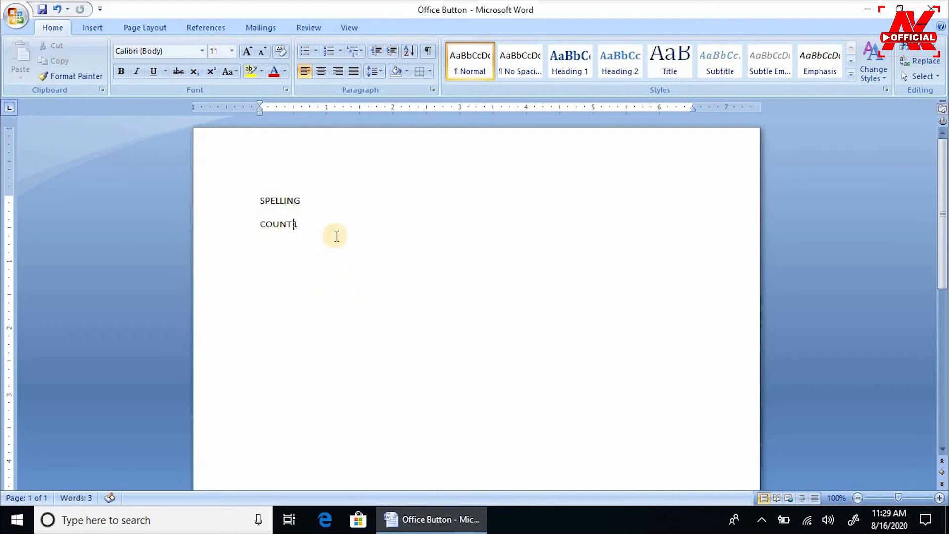
mouse_move(260, 203)
mouse_down()
mouse_move(261, 233)
mouse_move(430, 269)
mouse_up()
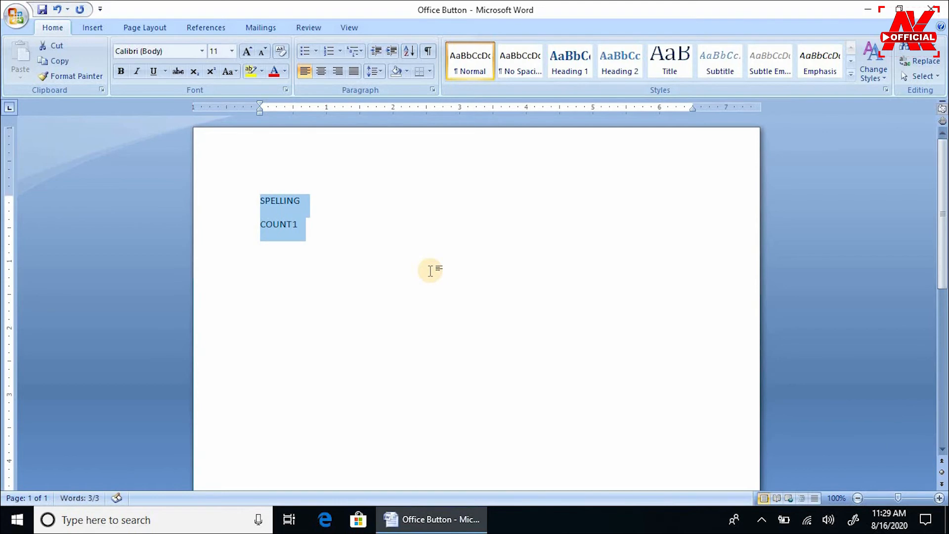
key(Delete)
- Review the Proofing, Save and Advanced settings in Word Options, including the list of default file formats for saving
click(6, 14)
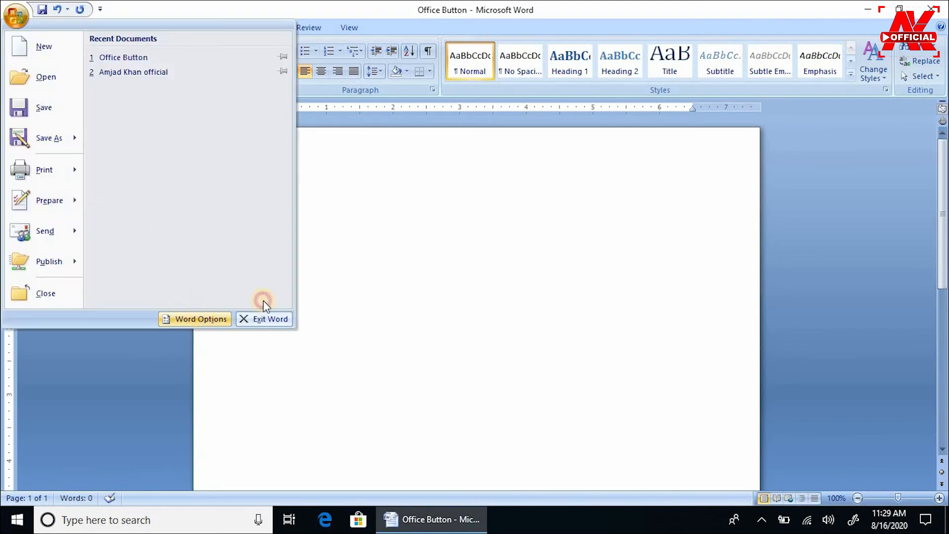
click(195, 319)
click(222, 91)
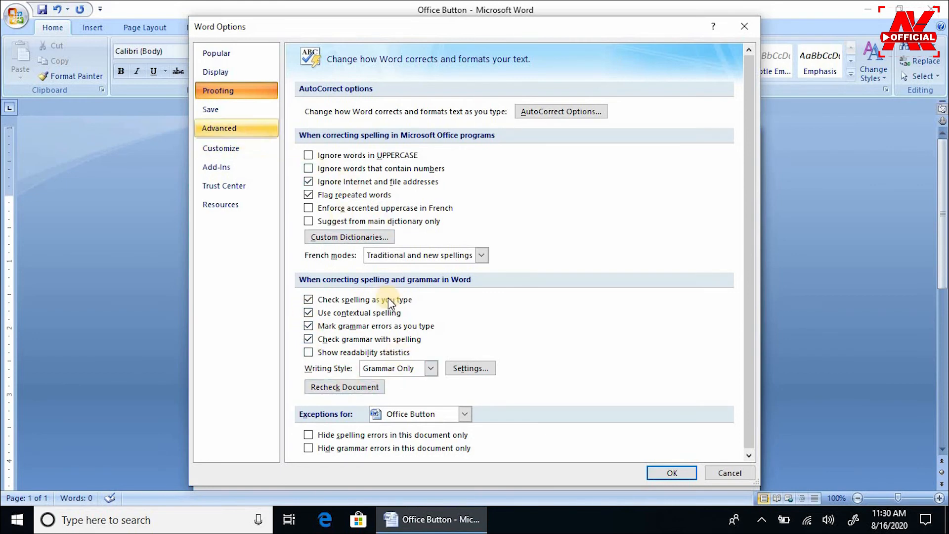
click(240, 112)
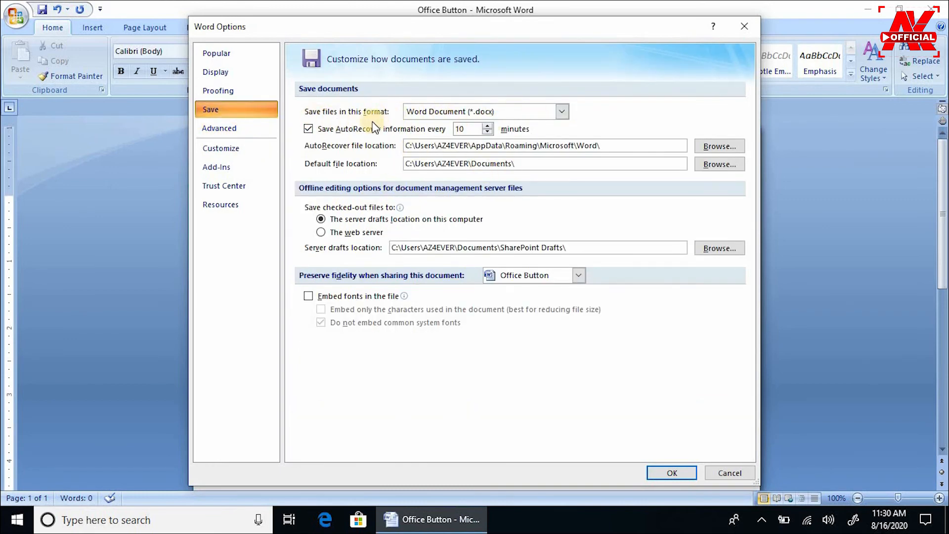
click(562, 112)
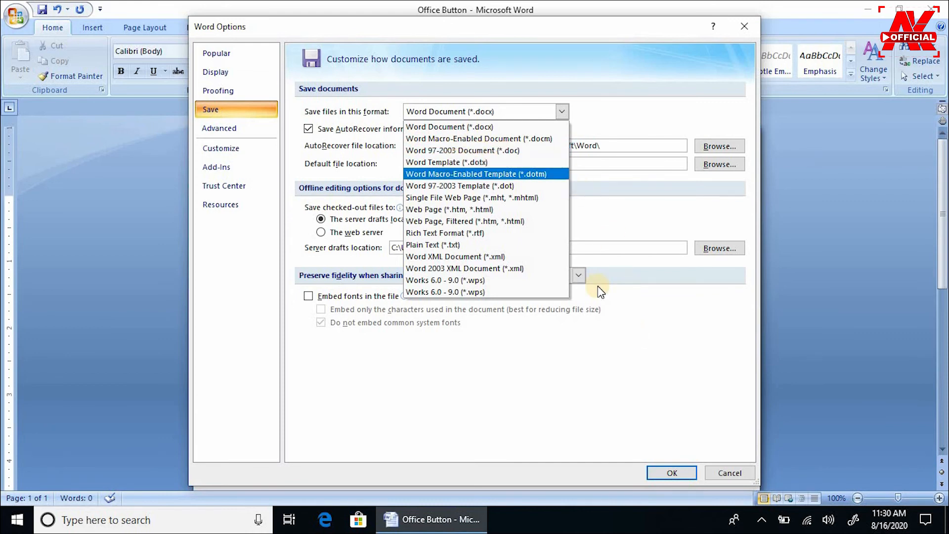
click(560, 112)
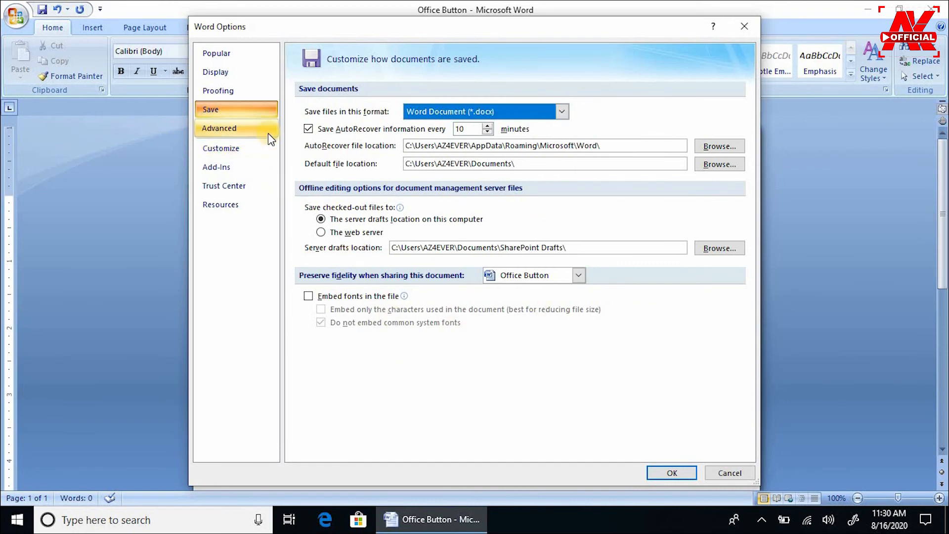
click(249, 127)
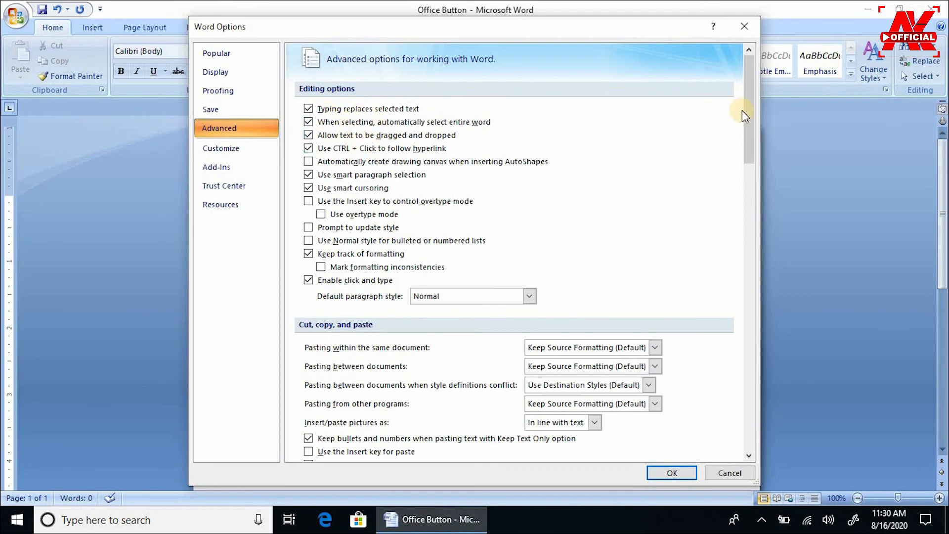
drag(743, 103, 761, 87)
- Add the Draw Table command to the Quick Access Toolbar for all documents and apply it
click(240, 152)
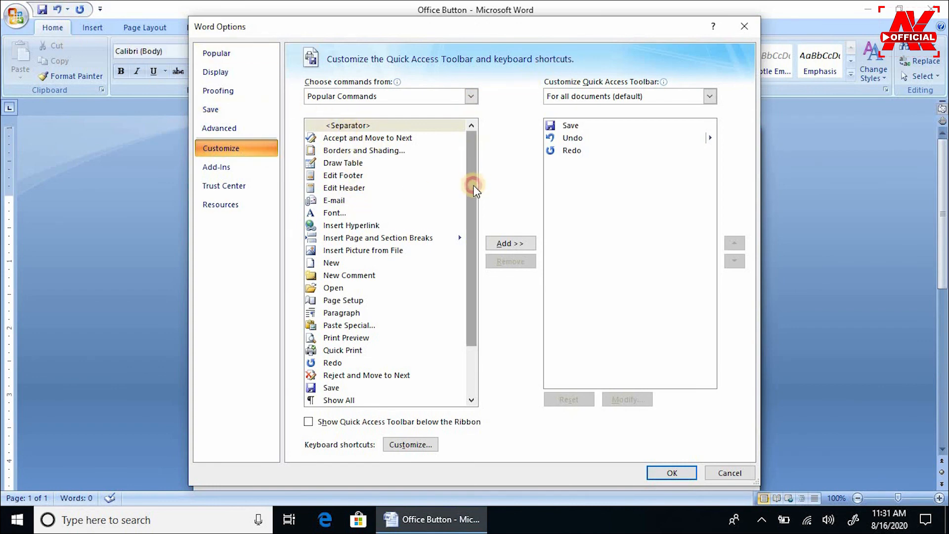
scroll(470, 187, down, 1)
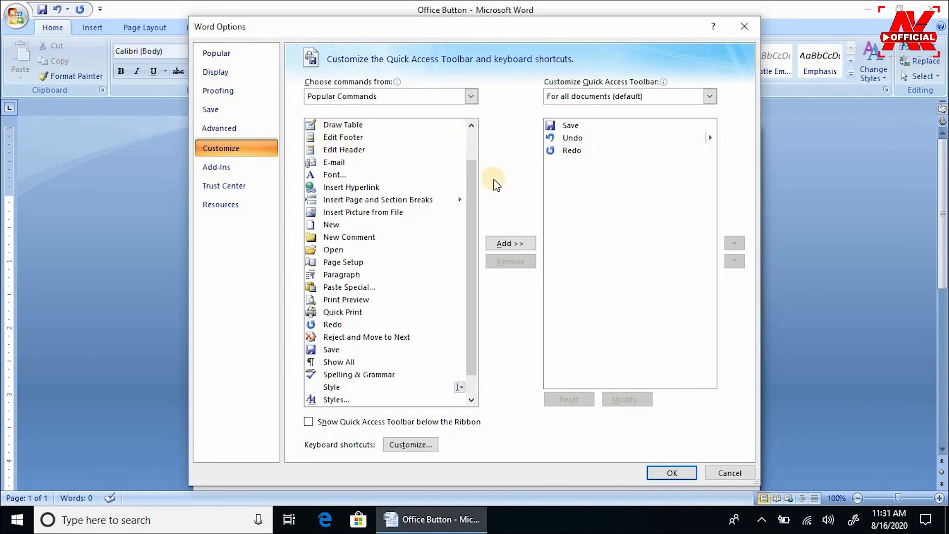
scroll(474, 195, up, 1)
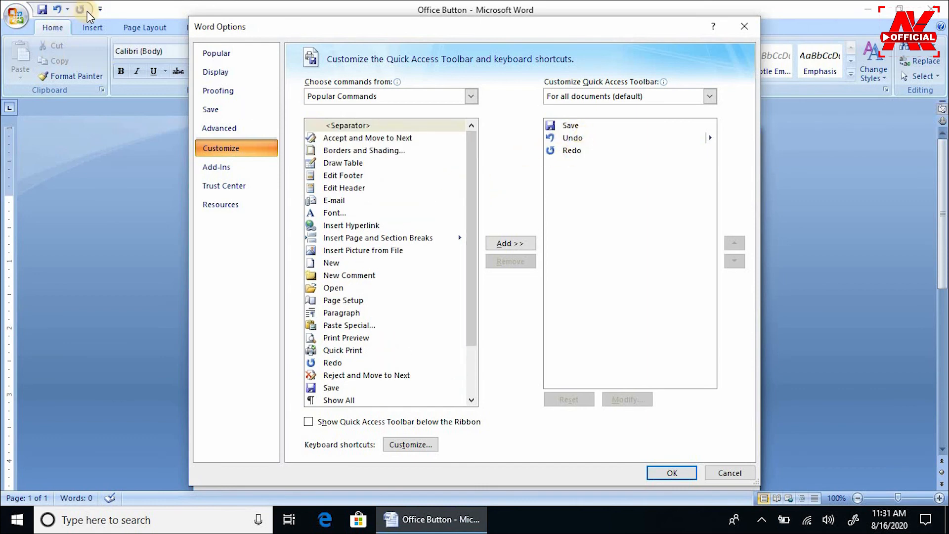
click(338, 163)
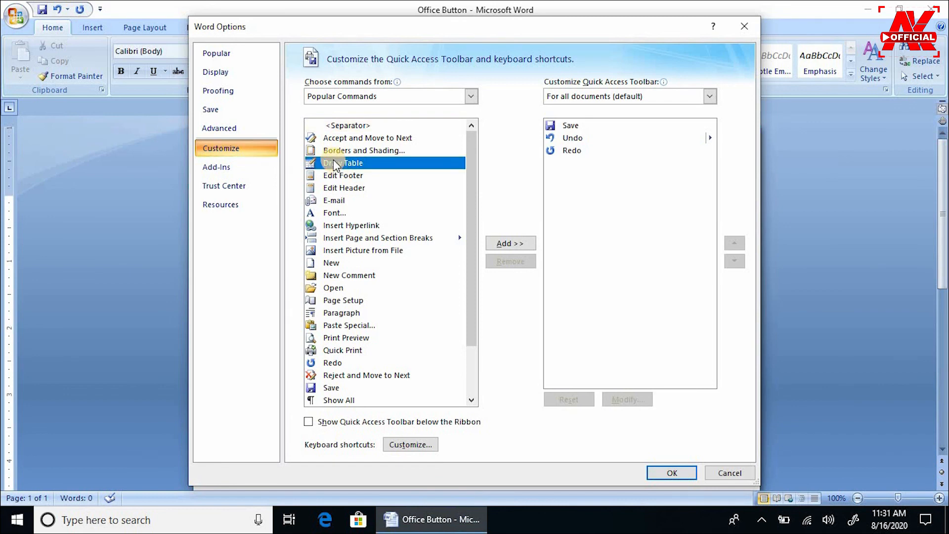
double_click(333, 159)
click(671, 470)
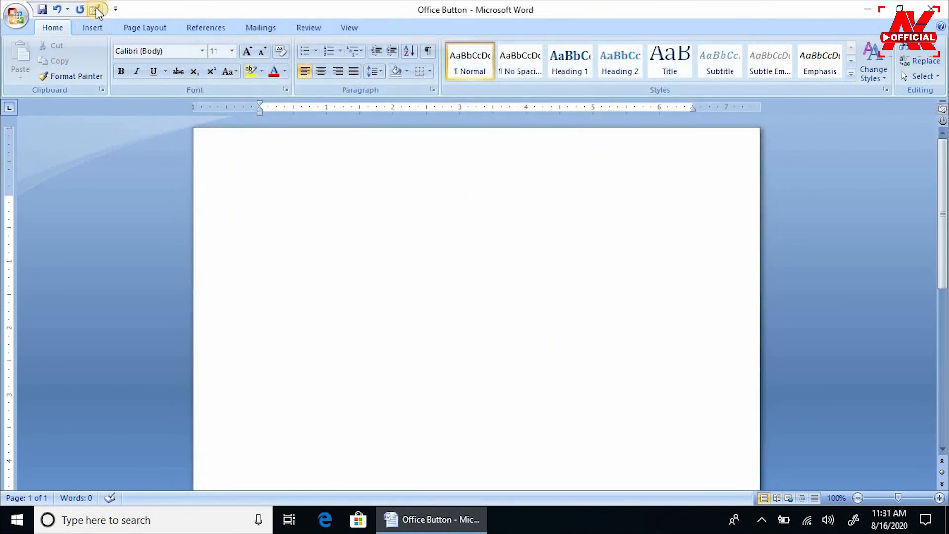
click(97, 11)
- Review the Customize, Add-Ins, Trust Center and Resources pages in Word Options, and close the options without changing anything
click(14, 21)
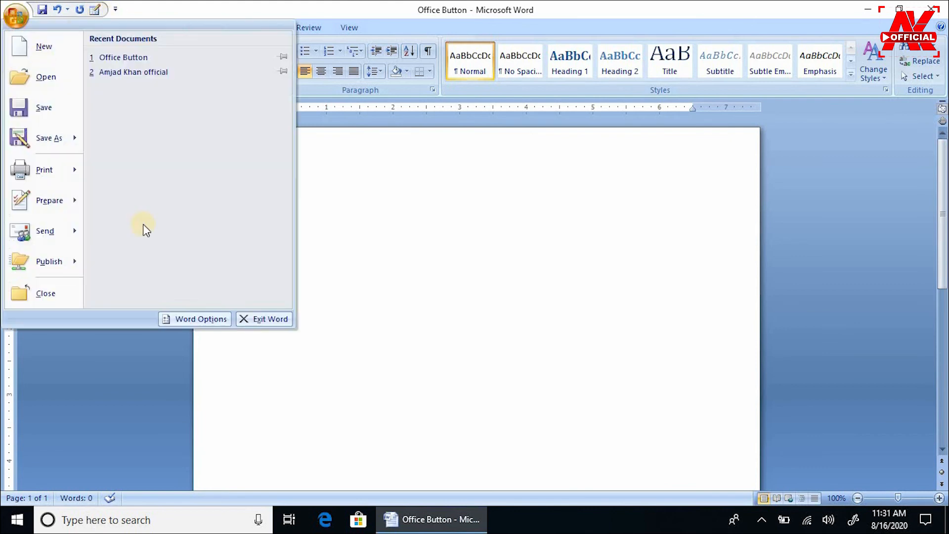
click(195, 308)
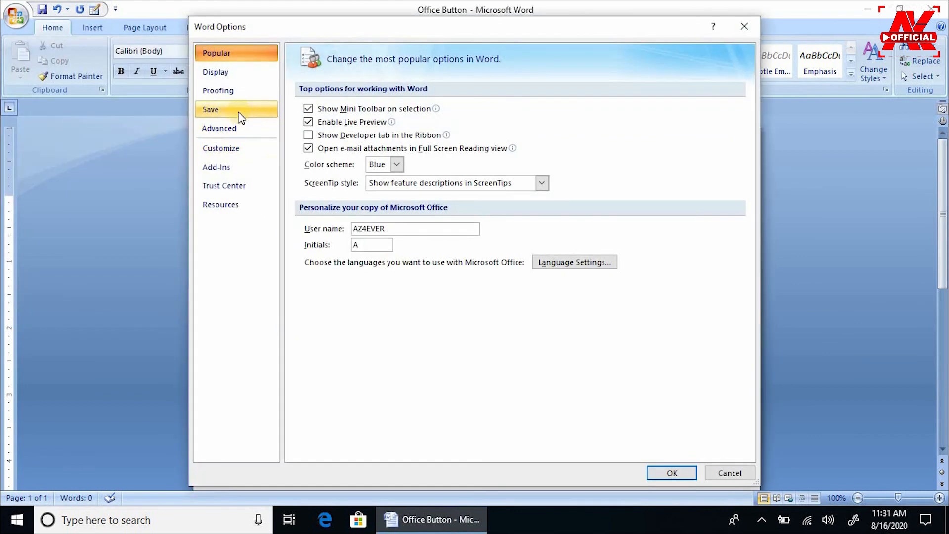
click(241, 148)
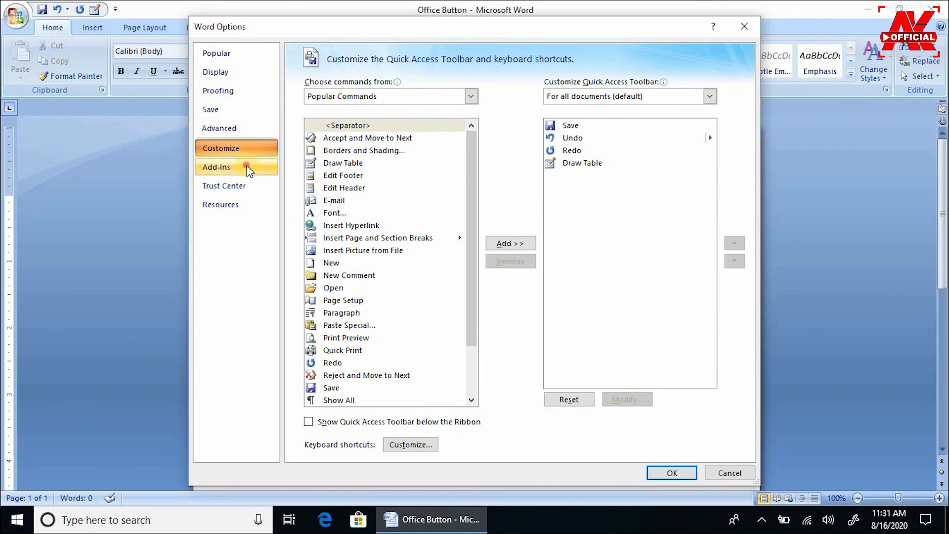
click(273, 167)
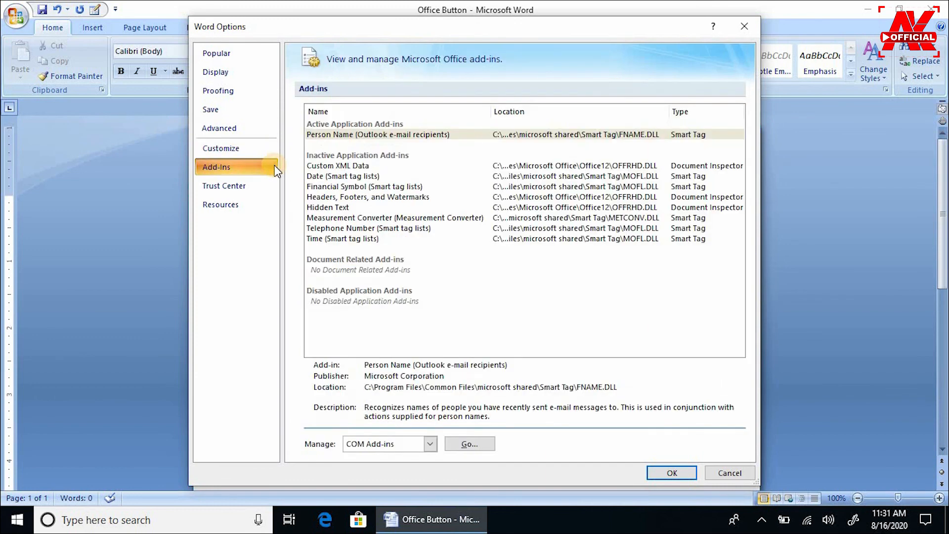
click(256, 193)
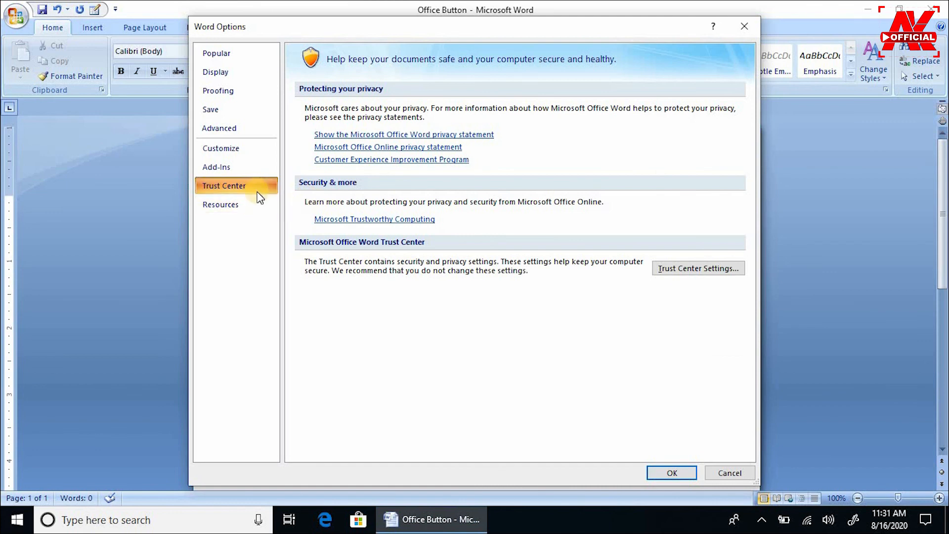
click(245, 206)
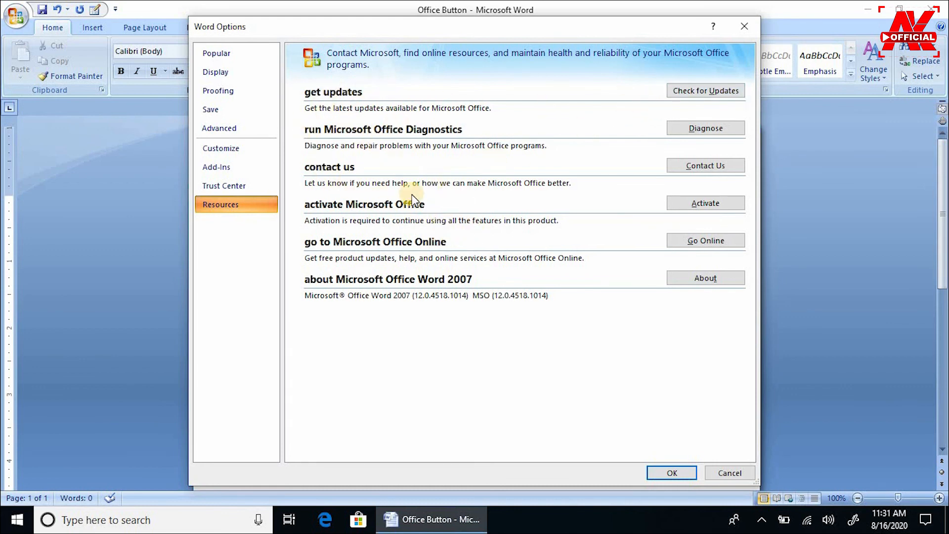
click(728, 469)
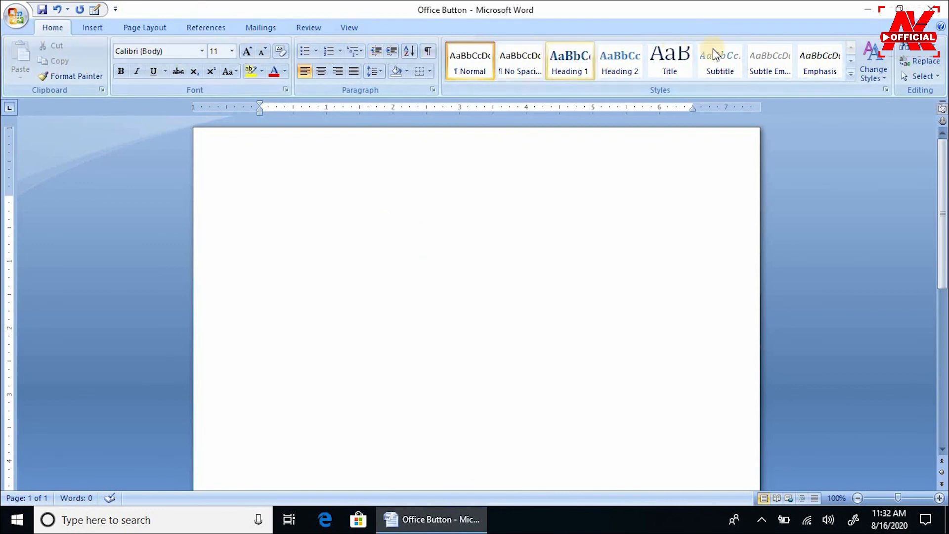
click(101, 29)
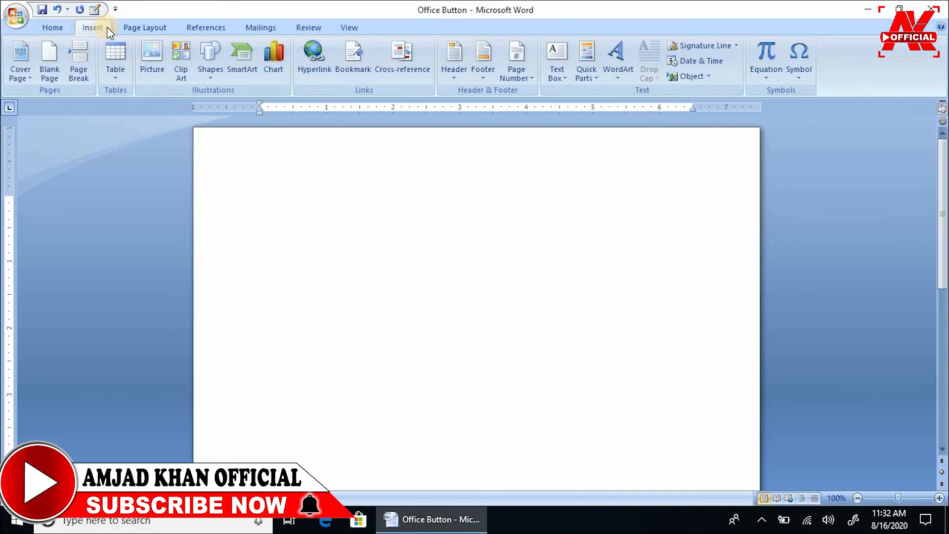
click(150, 28)
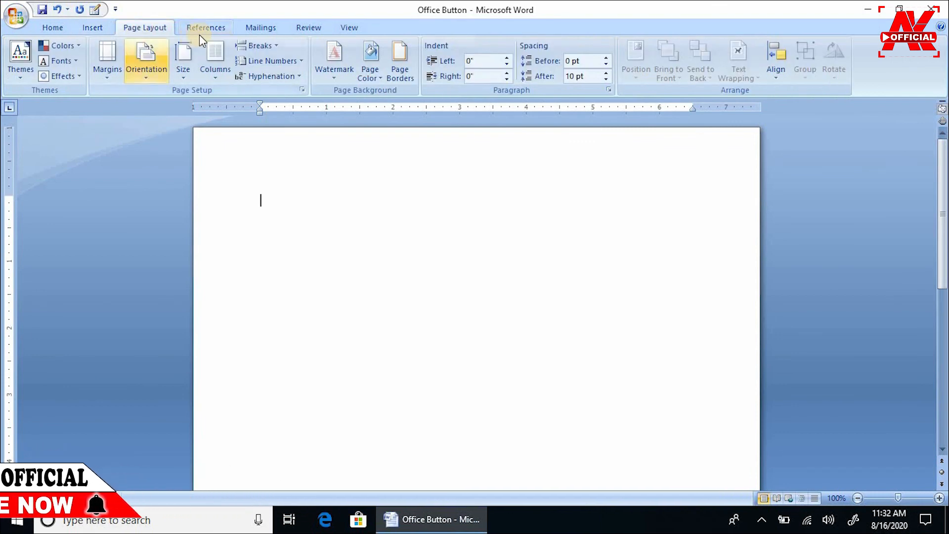
click(58, 31)
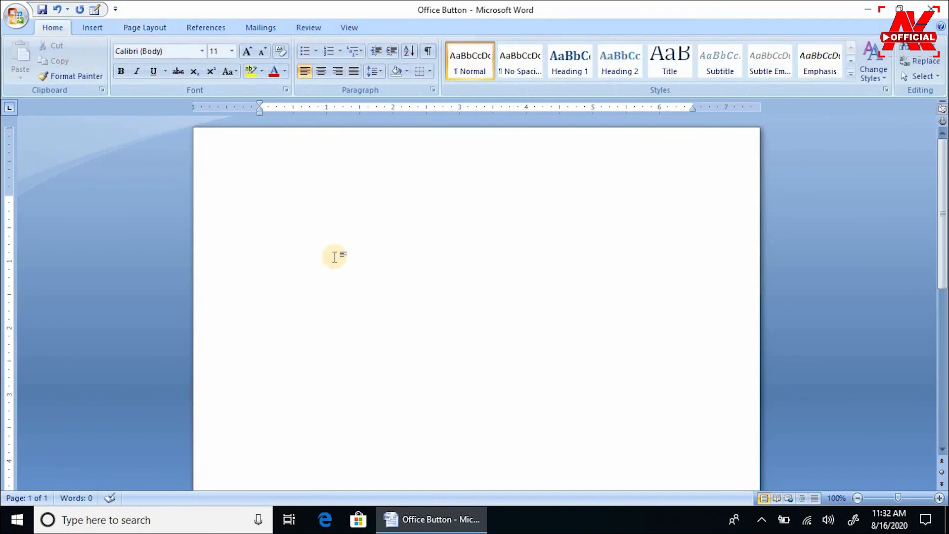